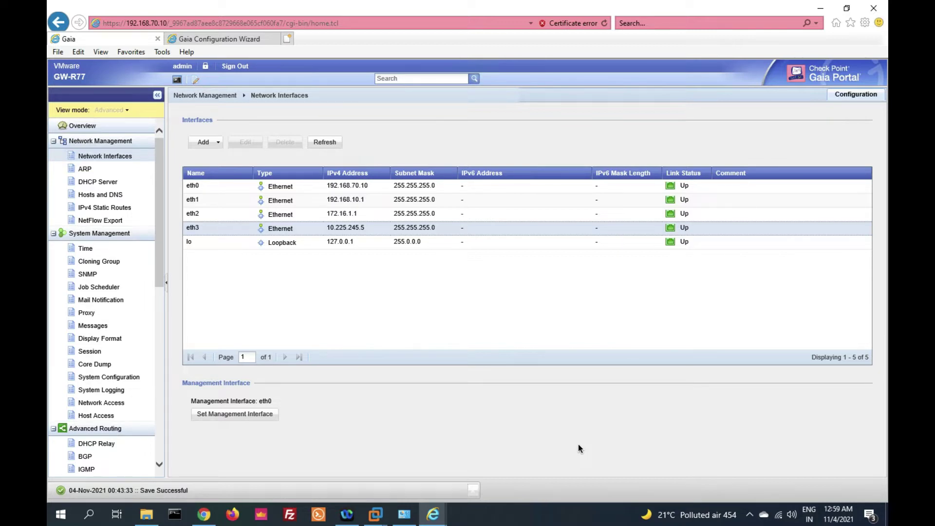
# Load the Check Point Support Center in Chrome and open the Upgrade Wizard under Install & Upgrade
pyautogui.scroll(-6, 94, 404)
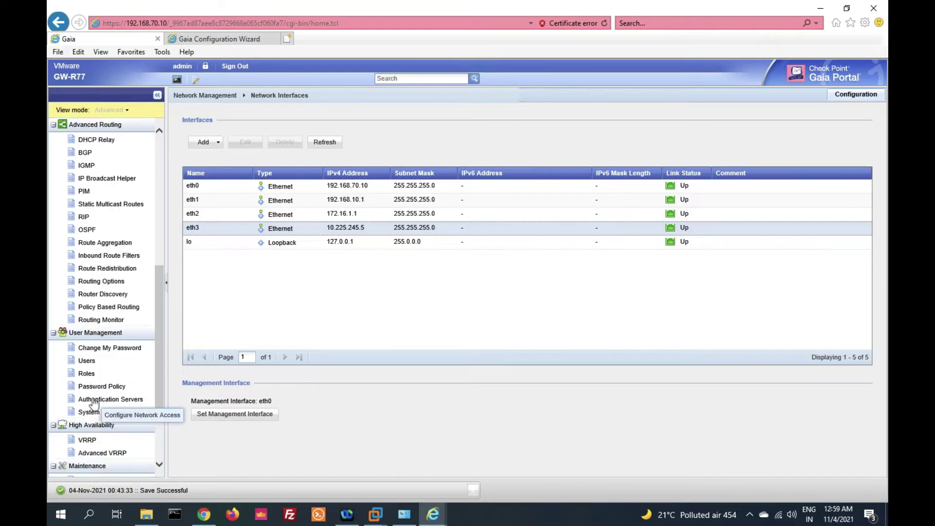
pyautogui.scroll(5, 94, 404)
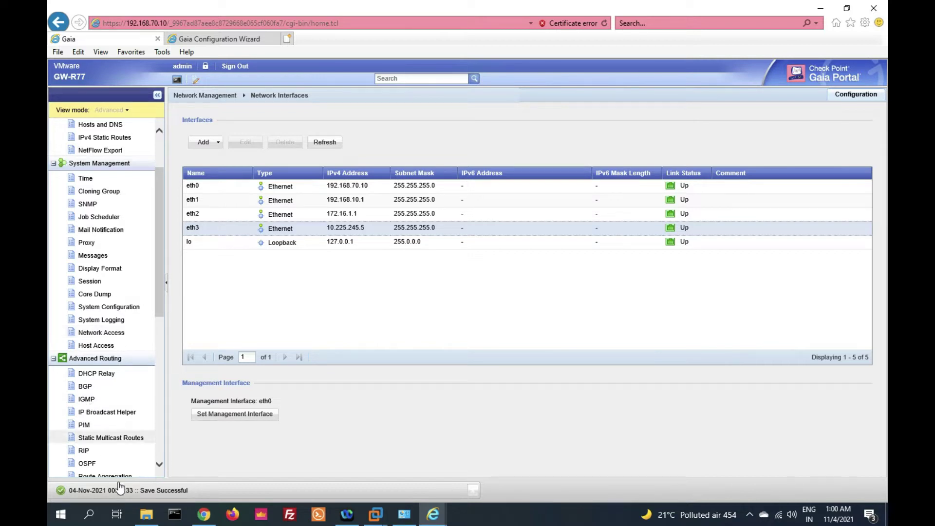
pyautogui.click(204, 513)
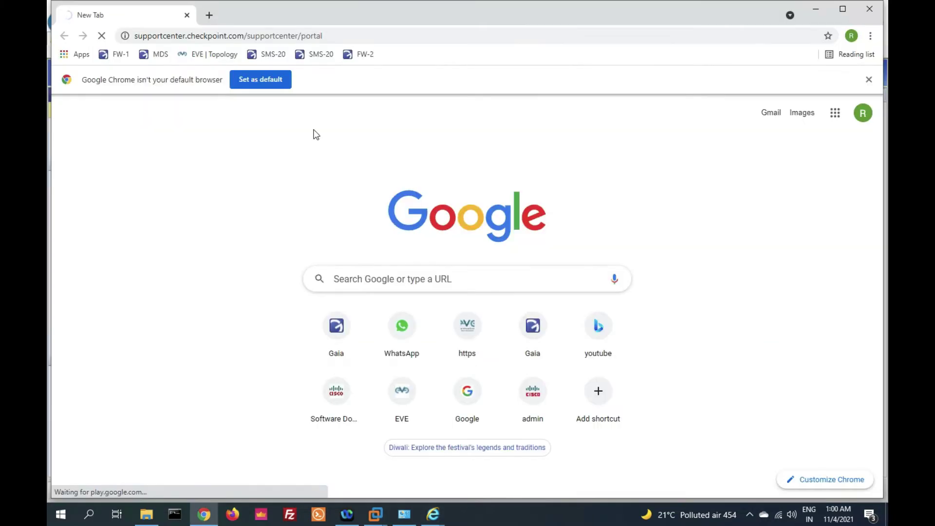
pyautogui.click(247, 32)
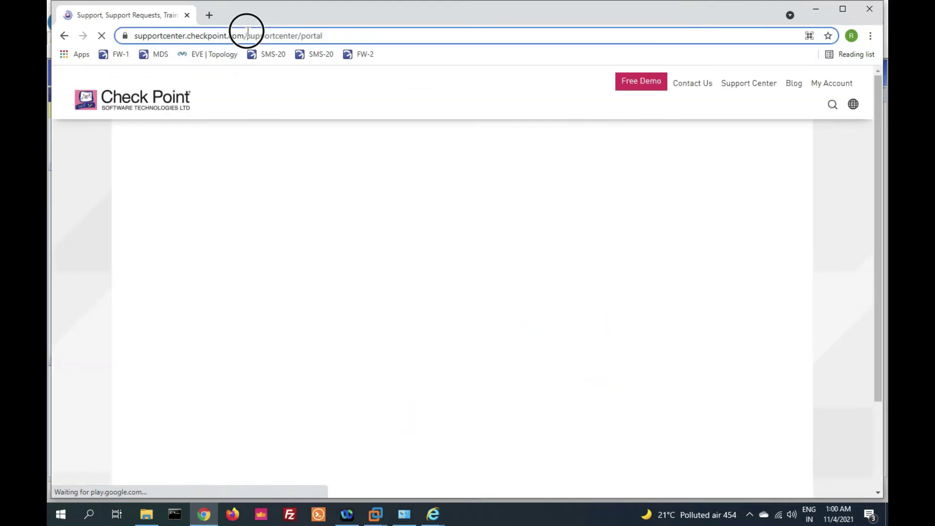
pyautogui.moveTo(247, 31); pyautogui.dragTo(339, 34)
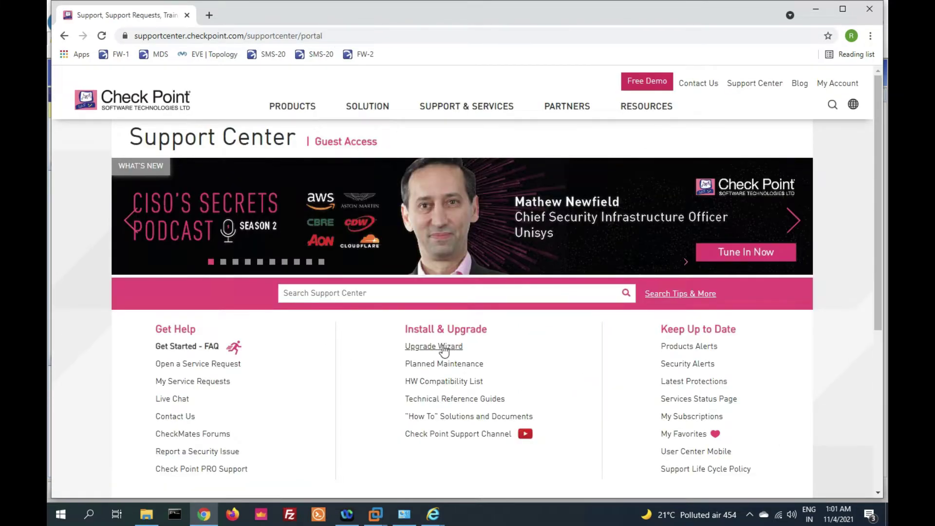
pyautogui.moveTo(404, 314); pyautogui.dragTo(512, 314)
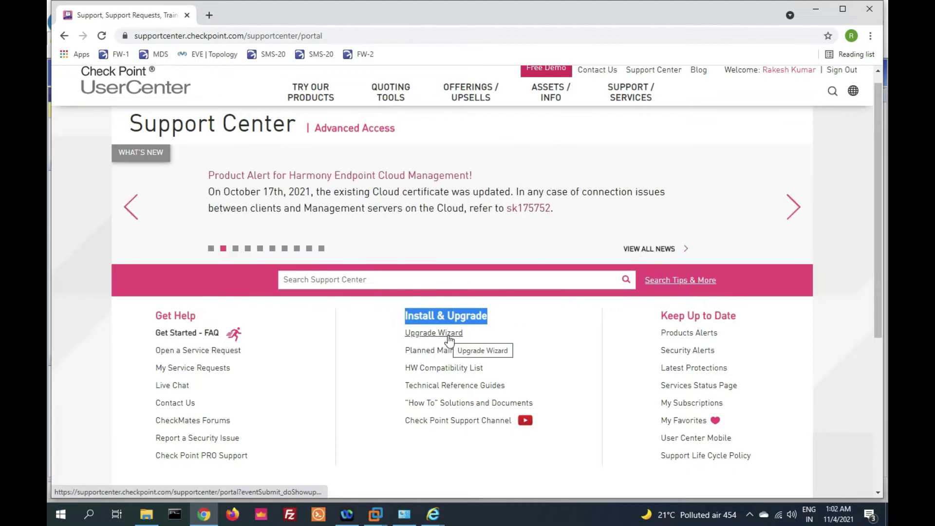
pyautogui.click(450, 341)
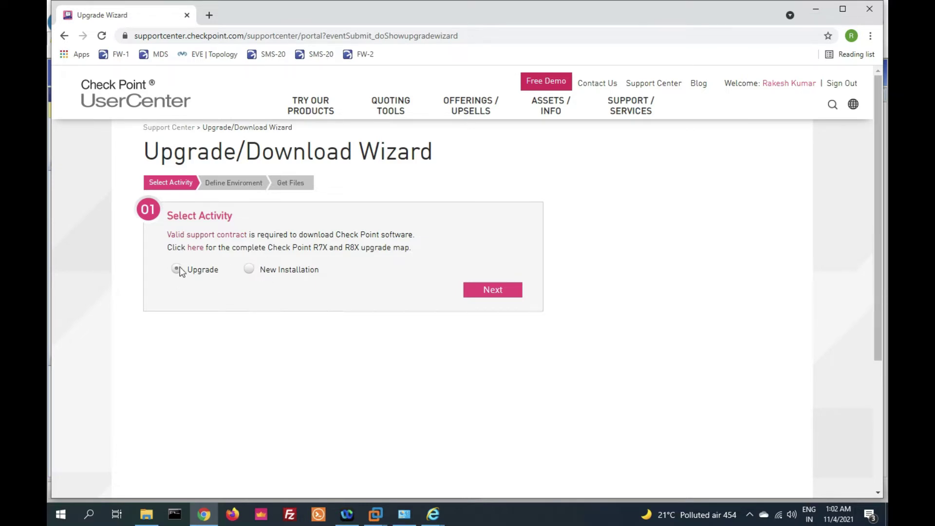
# Choose Upgrade, then select Security Gateway with Open Server as appliance type and model
pyautogui.click(501, 292)
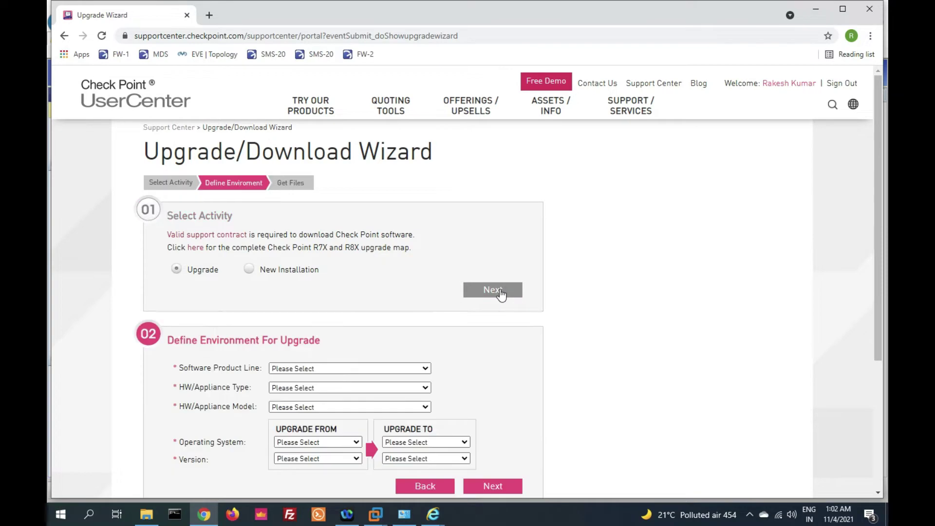
pyautogui.scroll(-1, 341, 317)
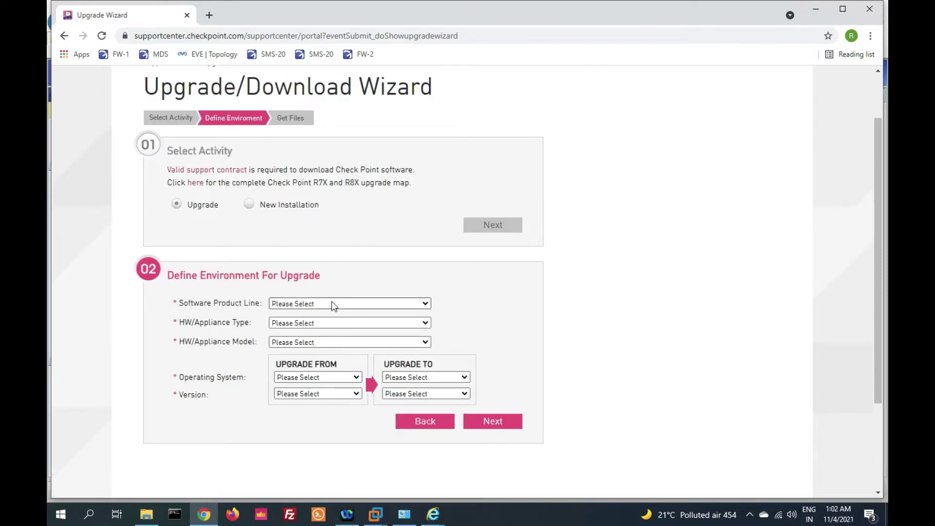
pyautogui.click(333, 304)
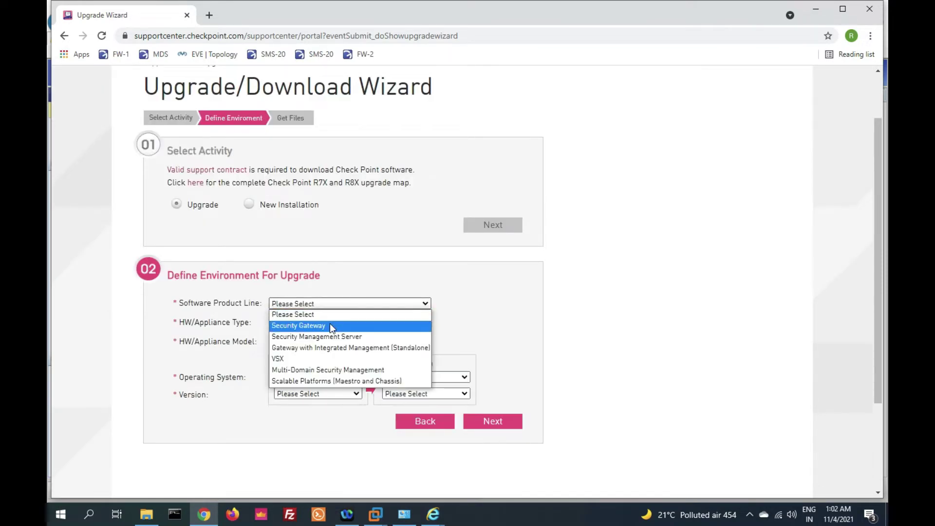
pyautogui.click(329, 324)
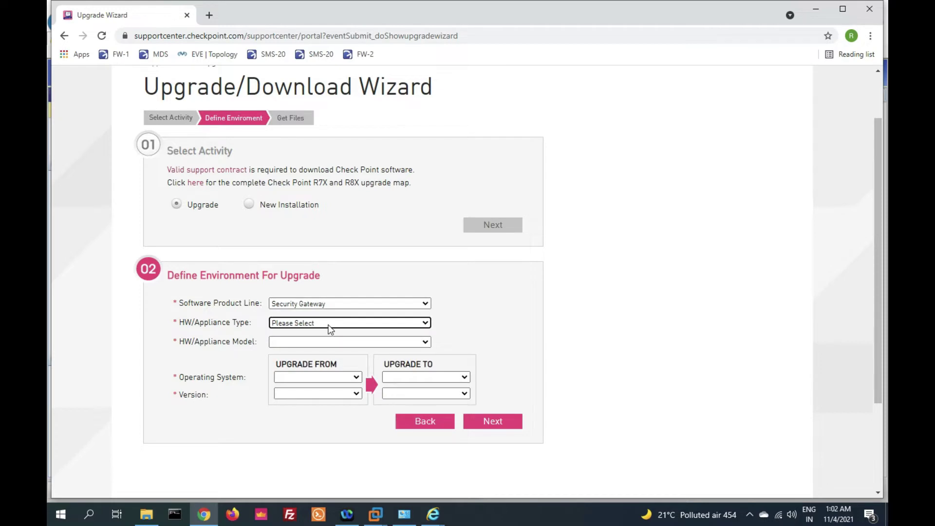
pyautogui.click(328, 324)
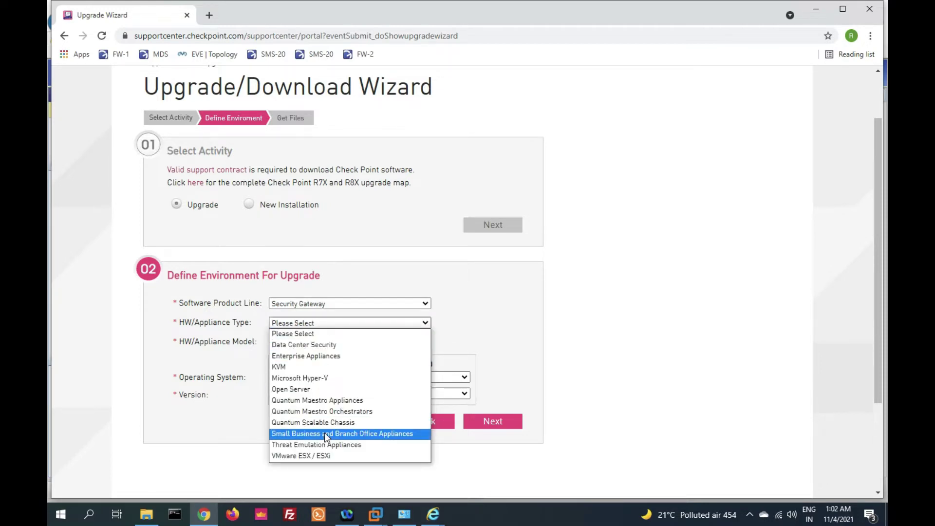
pyautogui.click(328, 389)
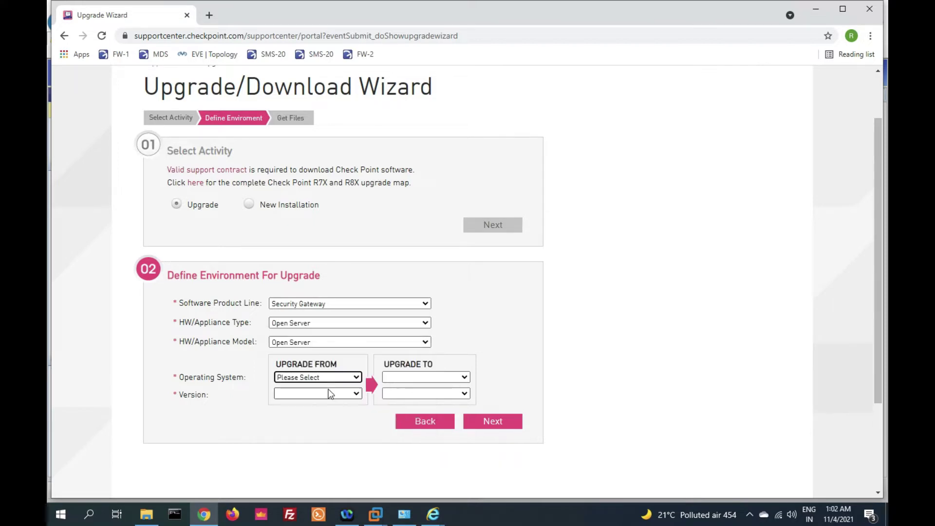
pyautogui.click(312, 343)
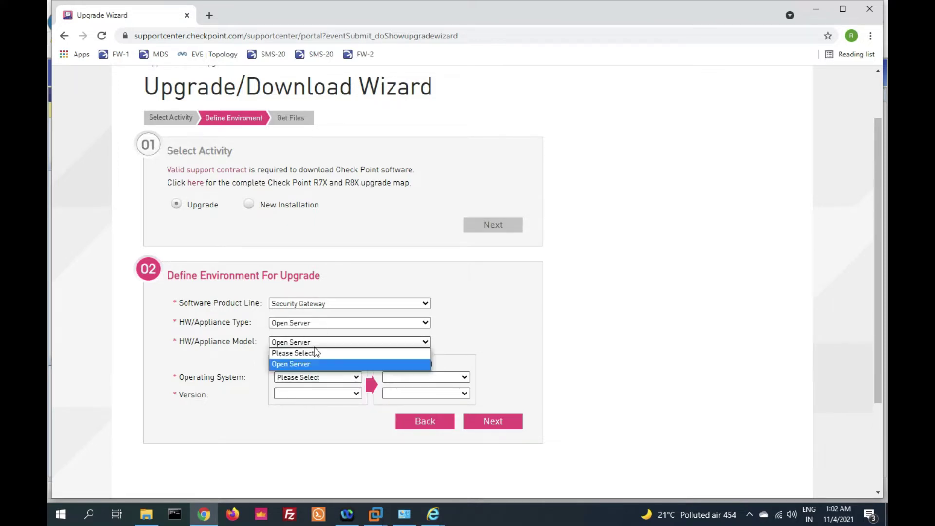
pyautogui.click(317, 364)
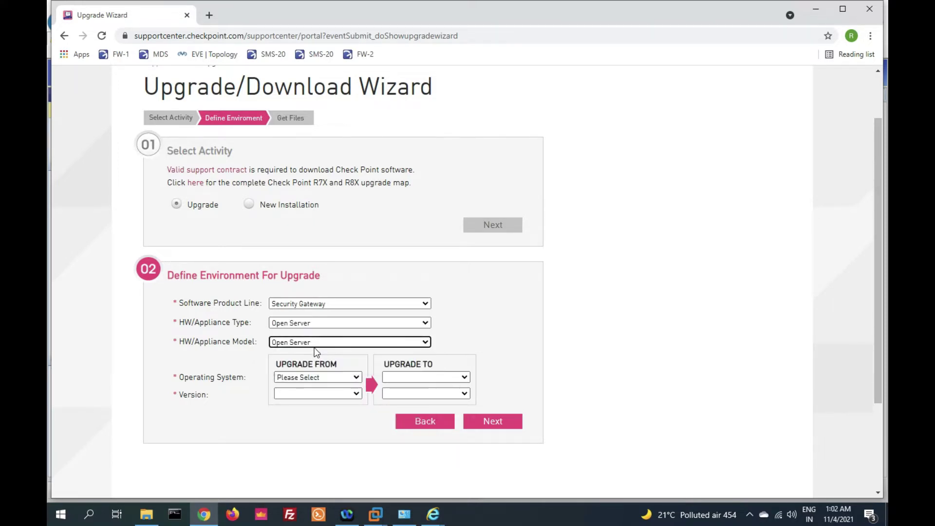
# Set the current version to Gaia R77.30 and the target to Gaia R80.10, then submit
pyautogui.click(317, 378)
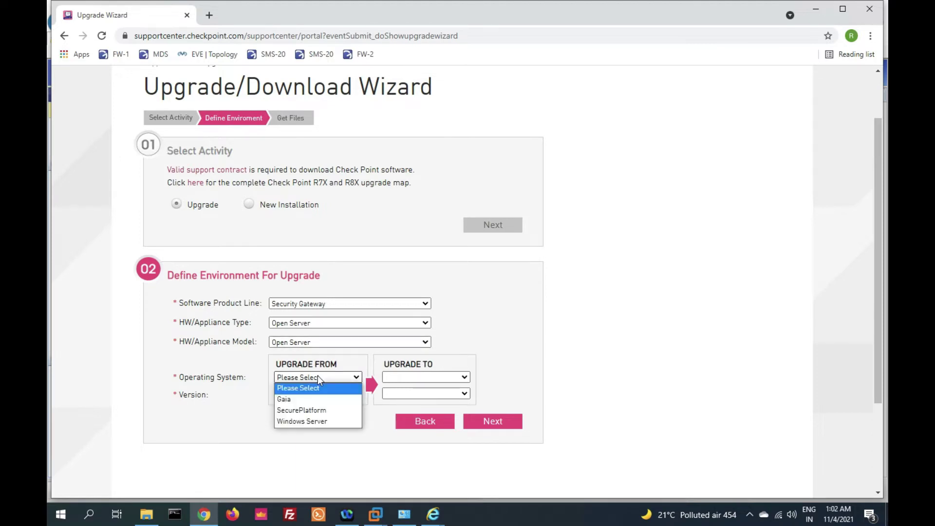
pyautogui.click(320, 401)
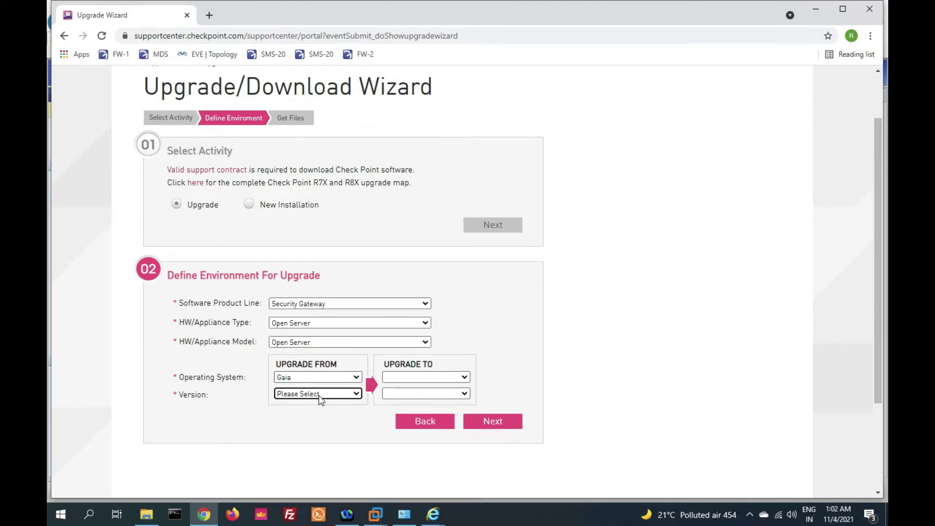
pyautogui.click(318, 395)
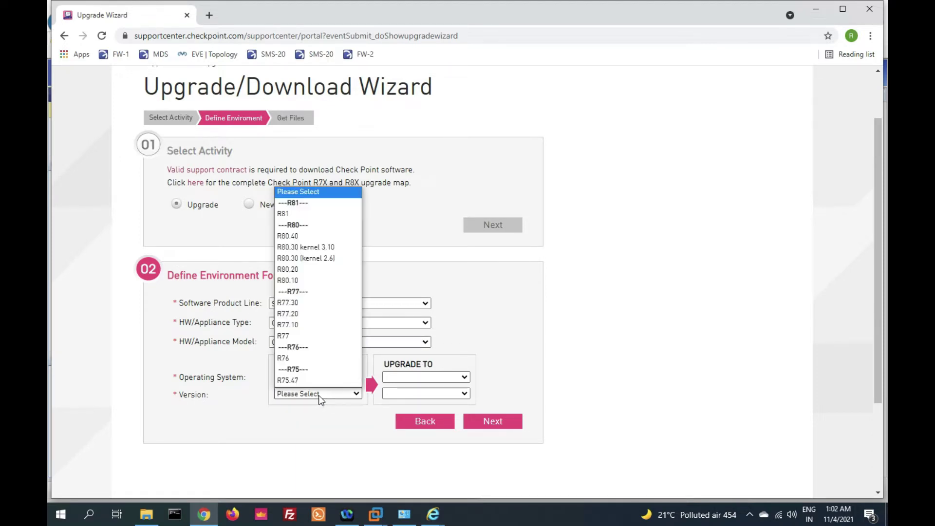
pyautogui.click(311, 304)
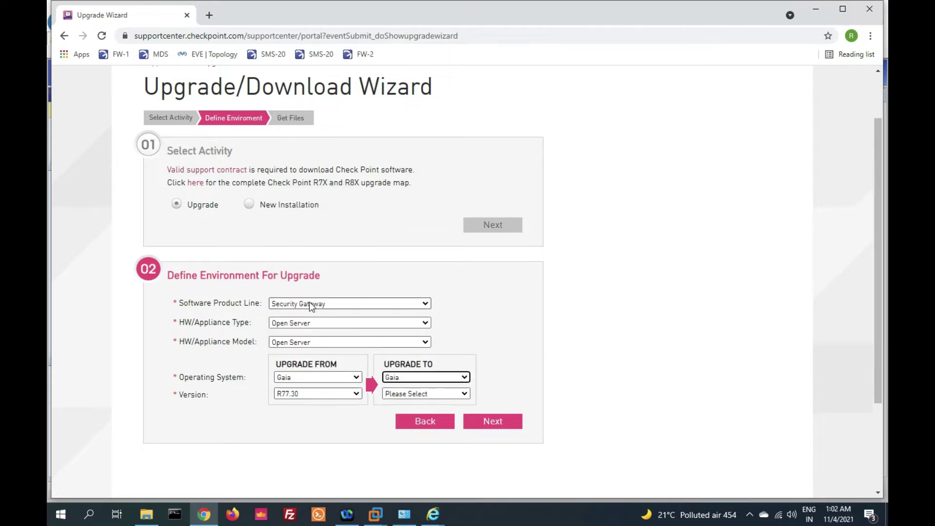
pyautogui.click(405, 378)
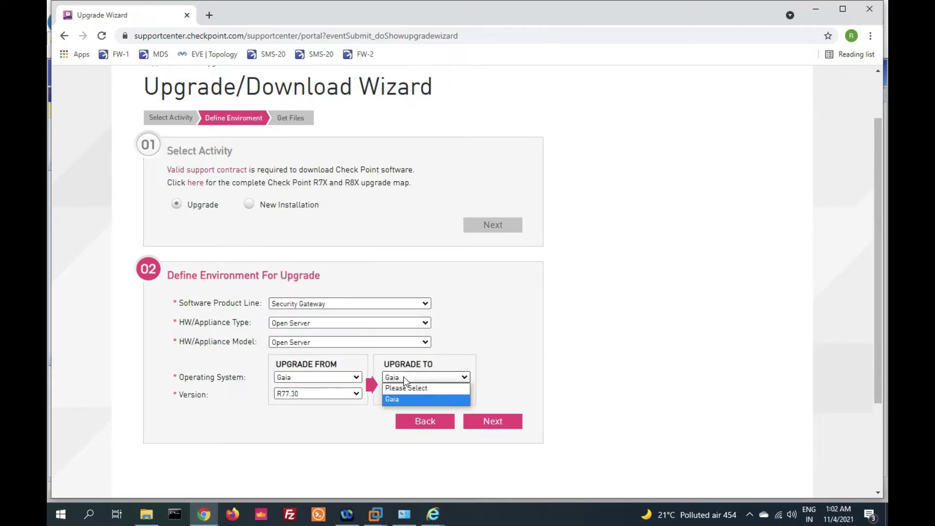
pyautogui.click(412, 397)
pyautogui.click(409, 396)
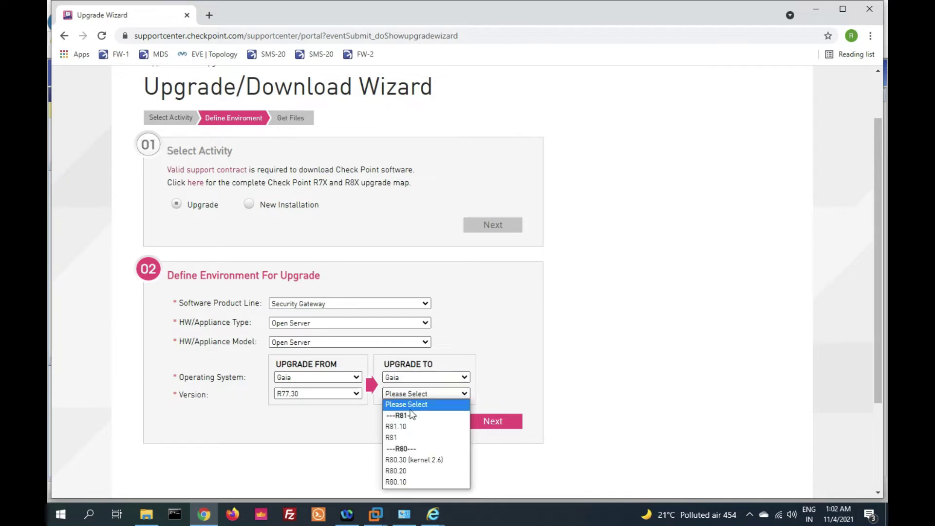
pyautogui.click(414, 483)
pyautogui.click(335, 437)
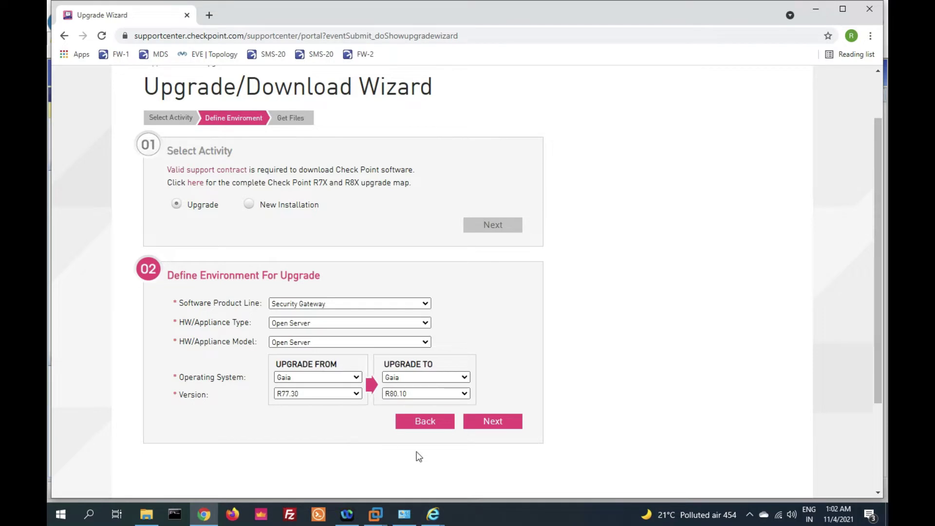
pyautogui.scroll(-1, 417, 454)
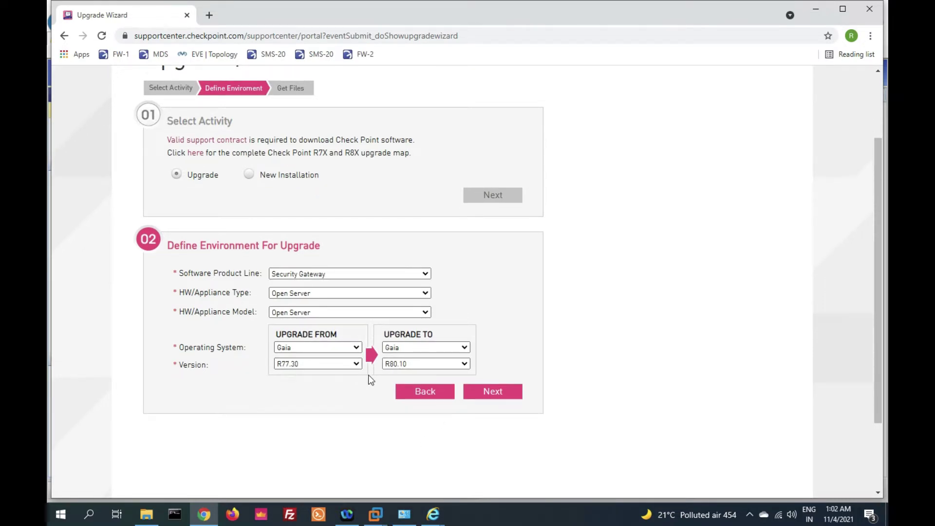
pyautogui.click(497, 393)
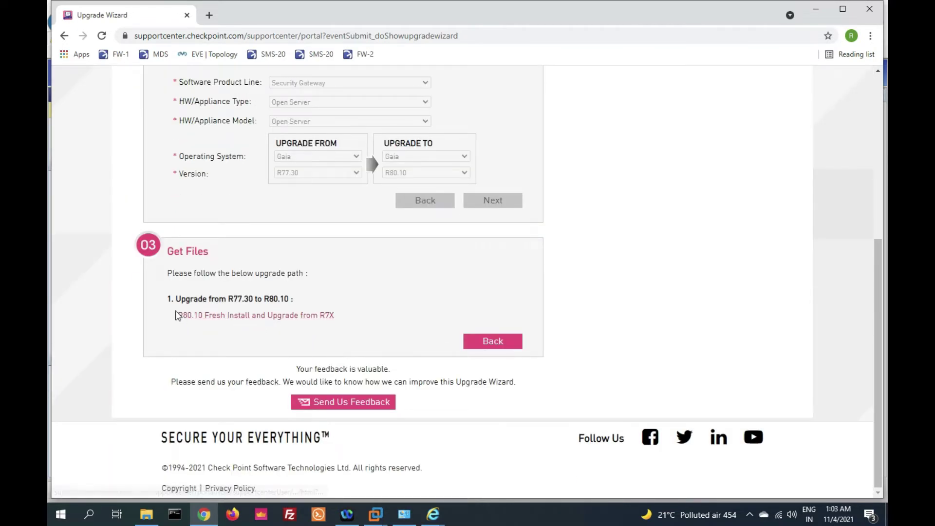
# Open the R80.10 Fresh Install and Upgrade from R7X download details and review its file info and MD5
pyautogui.click(222, 316)
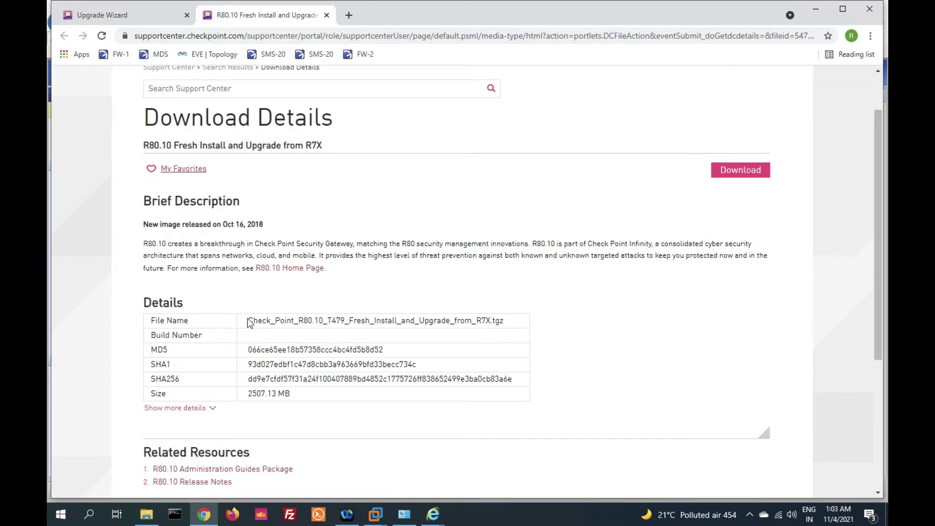
pyautogui.moveTo(249, 321); pyautogui.dragTo(542, 336)
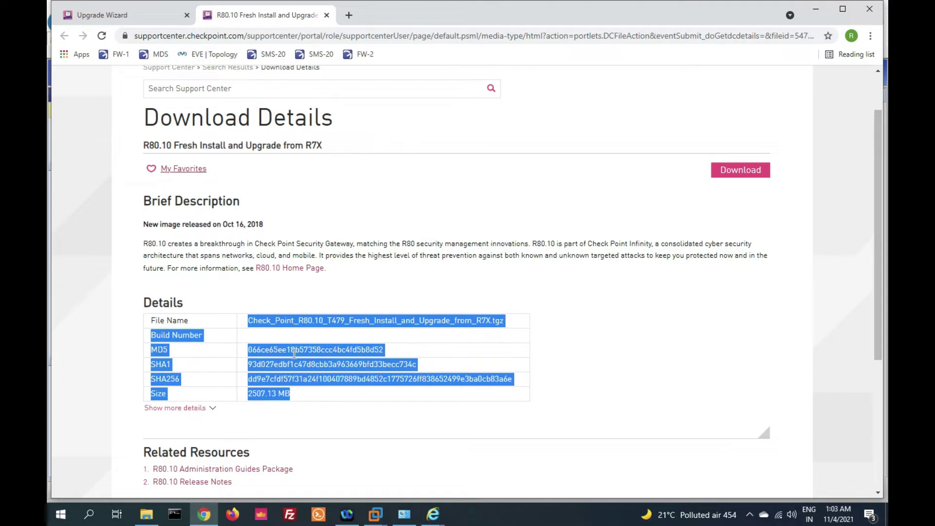
pyautogui.moveTo(245, 350); pyautogui.dragTo(398, 347)
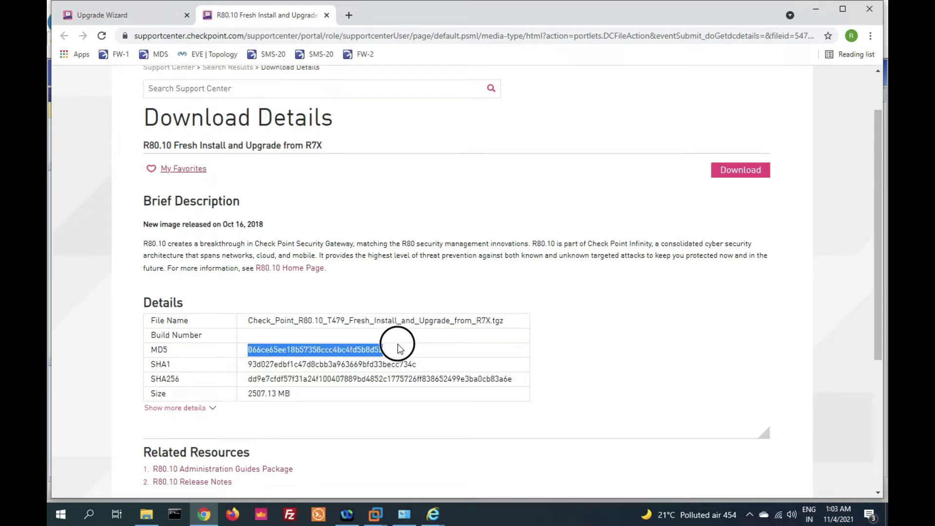
pyautogui.click(397, 349)
pyautogui.scroll(-1, 396, 348)
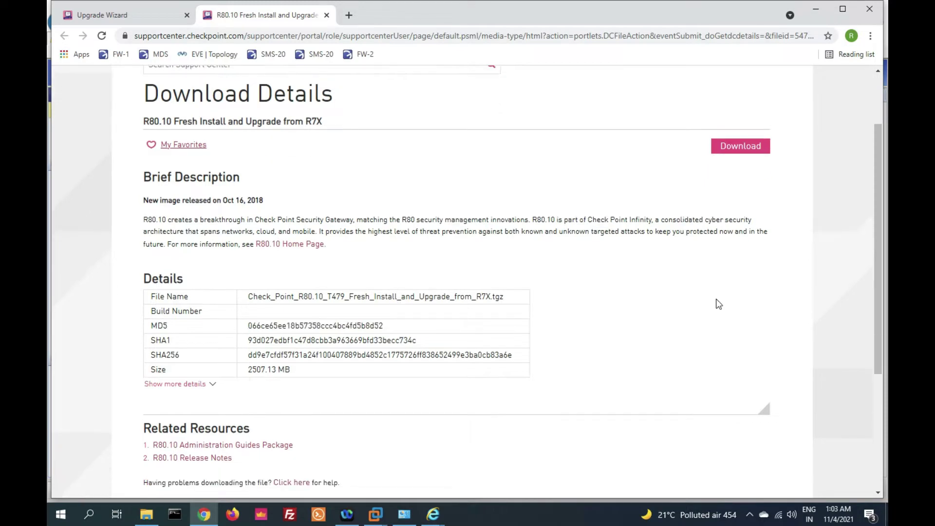
# Start downloading the R80.10 upgrade package, then cancel the download
pyautogui.click(741, 147)
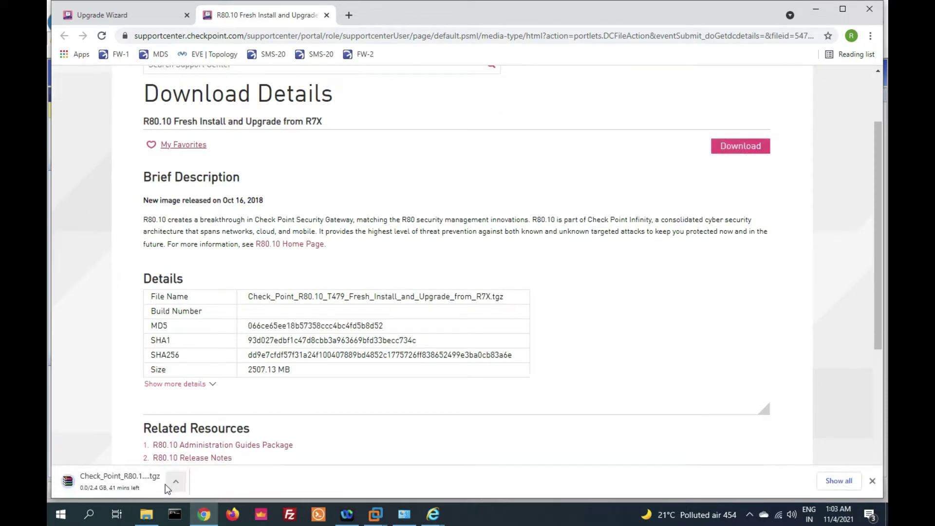
pyautogui.click(177, 482)
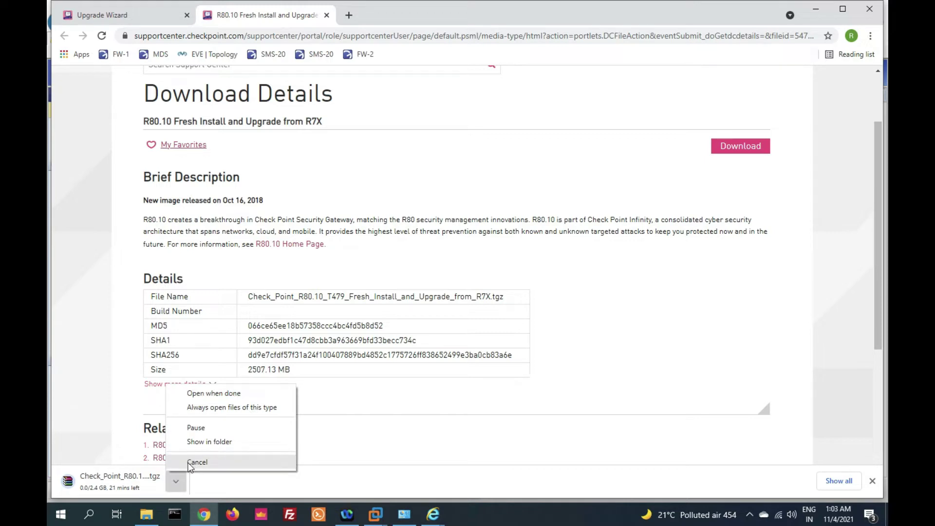
pyautogui.click(190, 463)
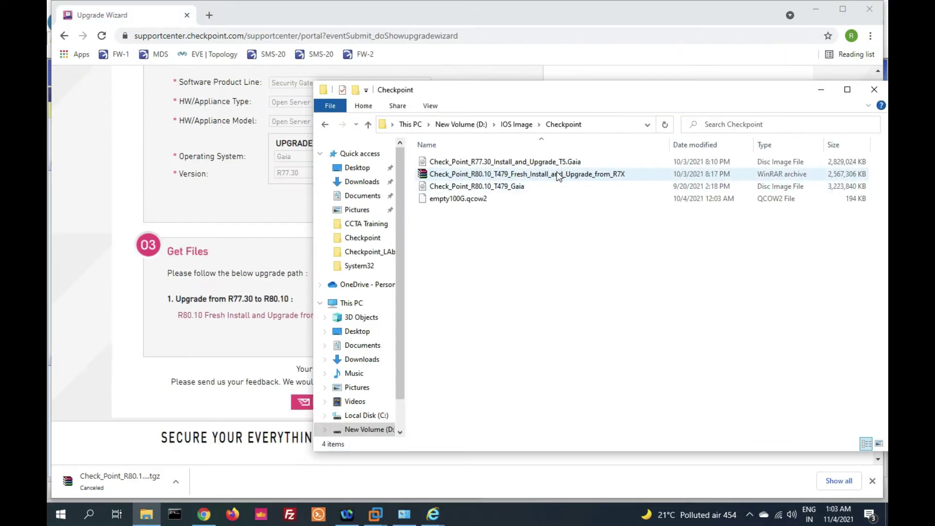
# Select the downloaded Check_Point_R80.10_T479_Fresh_Install_and_Upgrade_from_R7X archive, then return to the support site
pyautogui.click(559, 177)
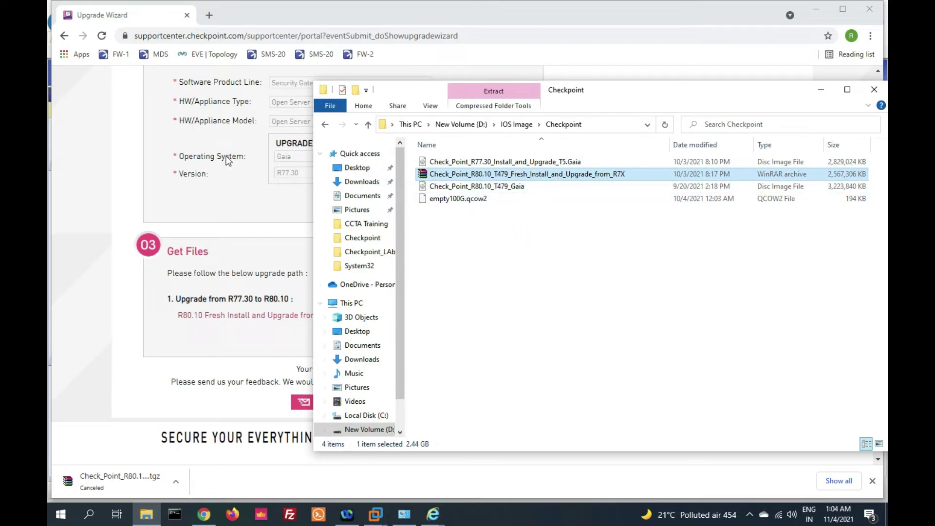
pyautogui.click(112, 129)
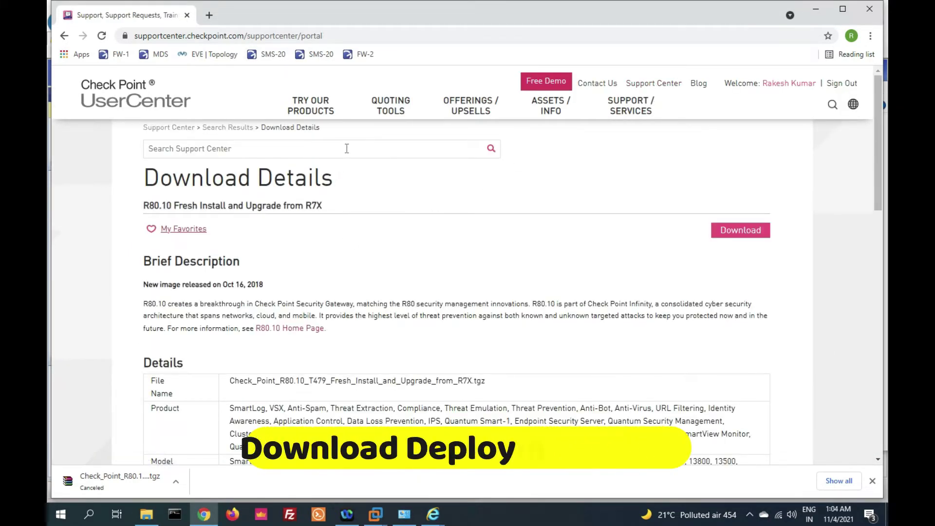
# Search the Support Center for 'deployment agent download' and open the CPUSE Gaia Deployment Agent article sk92449
pyautogui.click(346, 148)
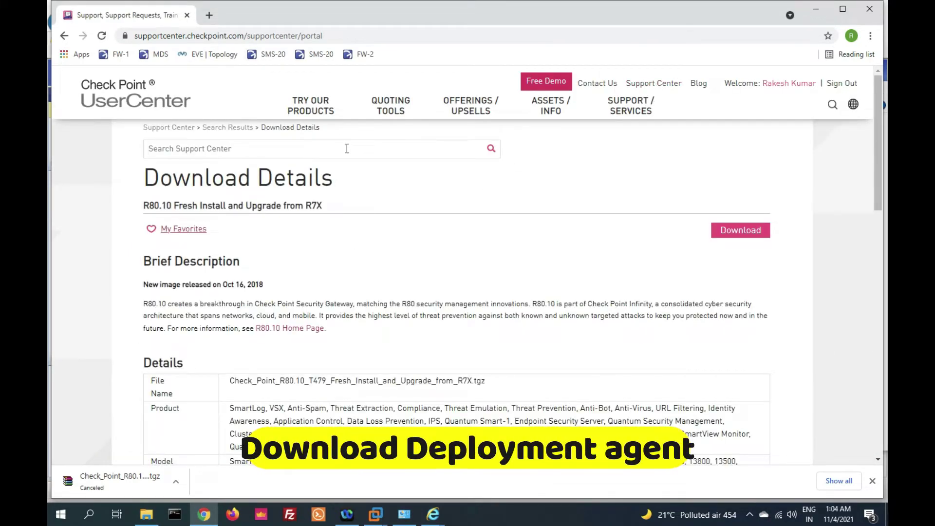
pyautogui.write('deployment agent download')
pyautogui.press('Return')
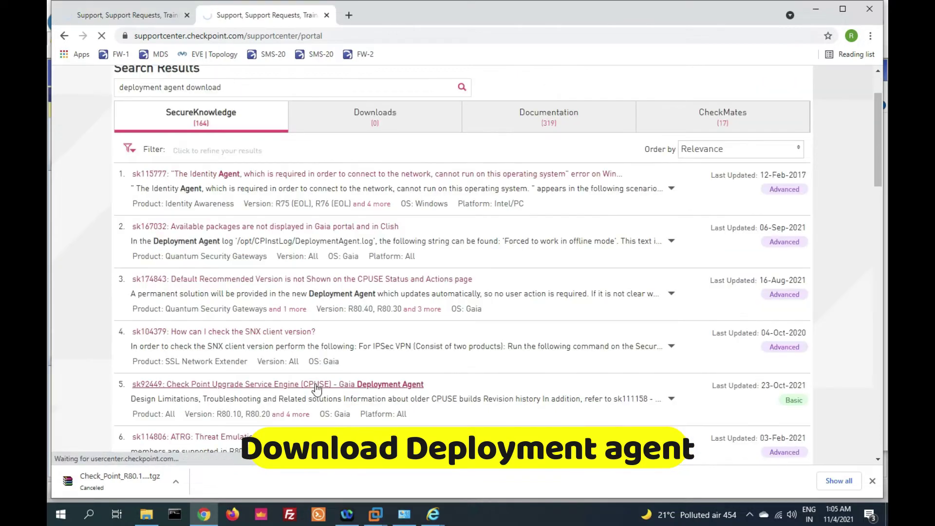
pyautogui.click(359, 384)
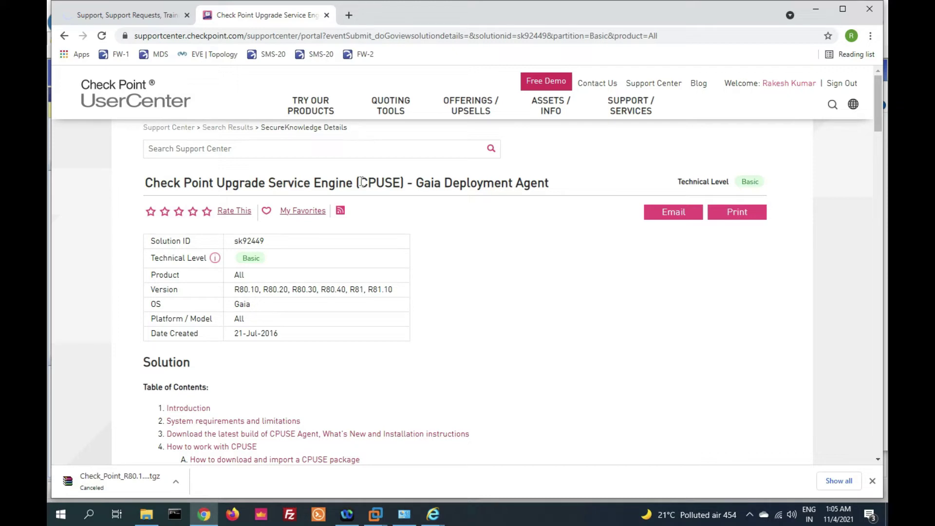
pyautogui.moveTo(414, 183); pyautogui.dragTo(560, 183)
# Open the build 2113 TGZ link and download DeploymentAgent_000002113_1.tgz
pyautogui.scroll(-3, 464, 361)
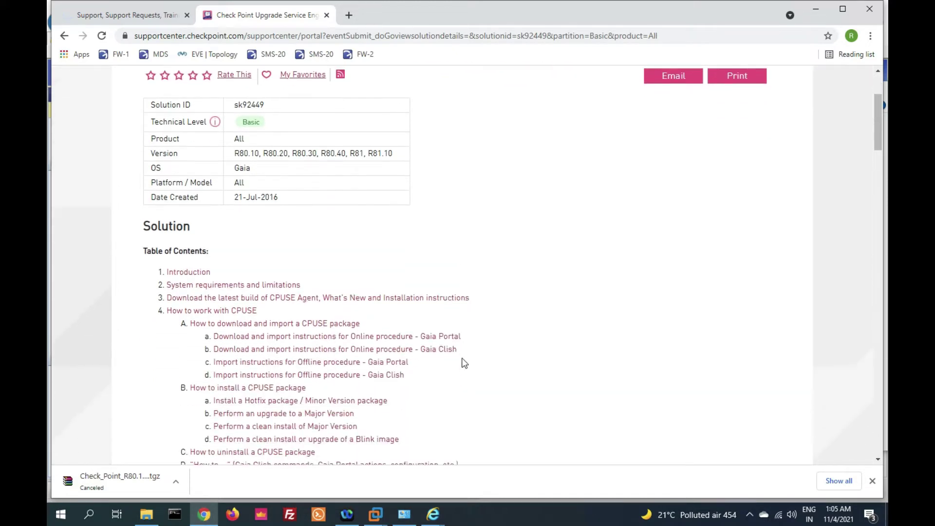
pyautogui.scroll(-8, 463, 363)
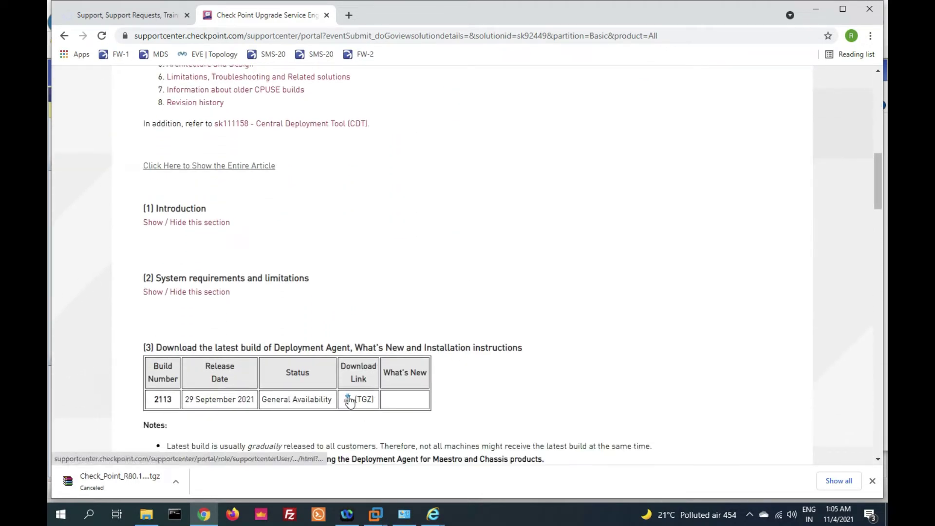
pyautogui.scroll(-1, 350, 402)
pyautogui.click(348, 375)
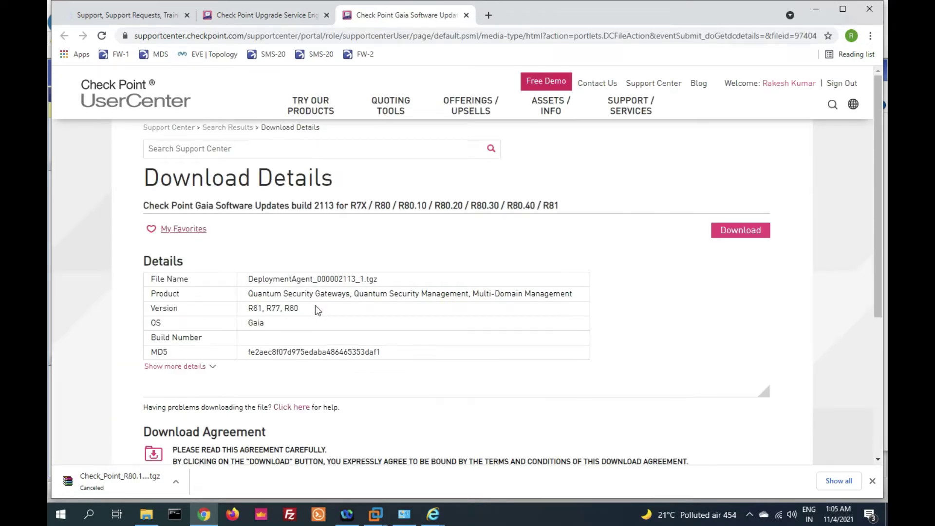
pyautogui.tripleClick(249, 279)
pyautogui.scroll(-2, 404, 273)
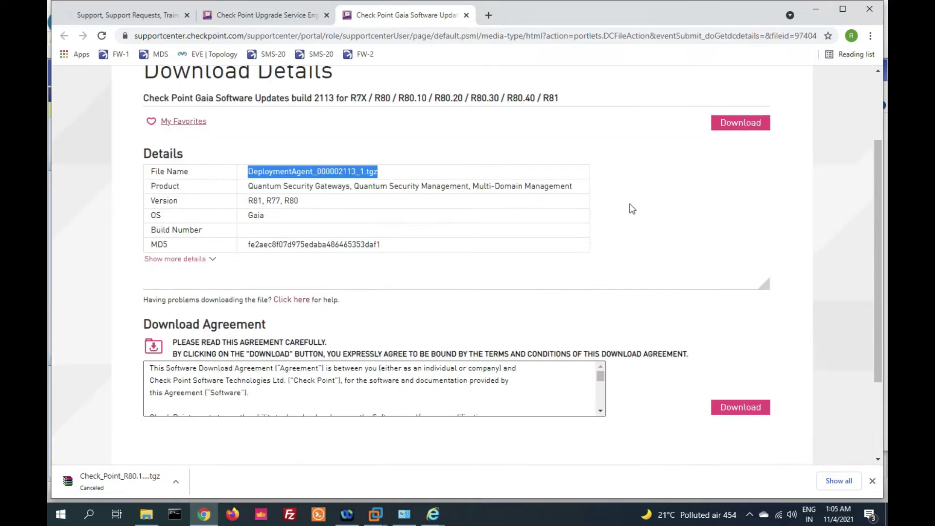
pyautogui.click(740, 122)
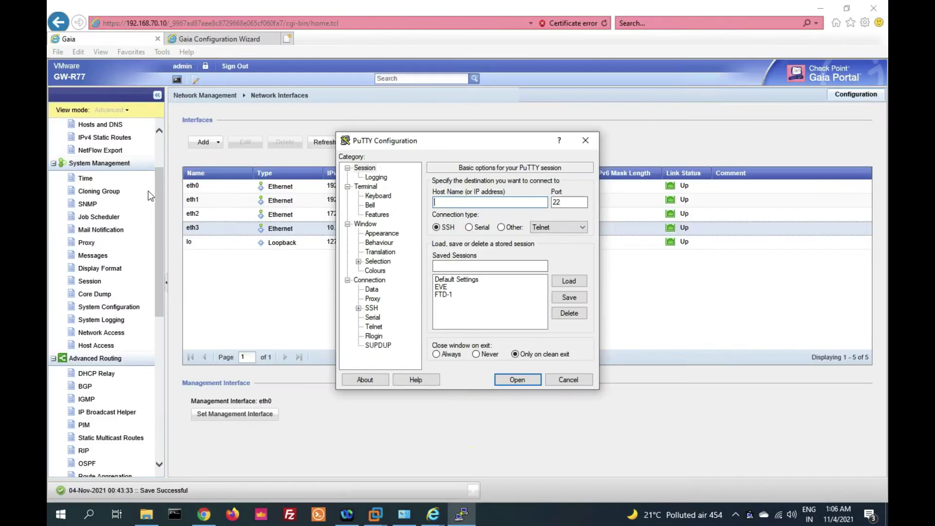
# Connect to the gateway at 192.168.70.10 and bring up the session's Logging settings
pyautogui.write('192.1')
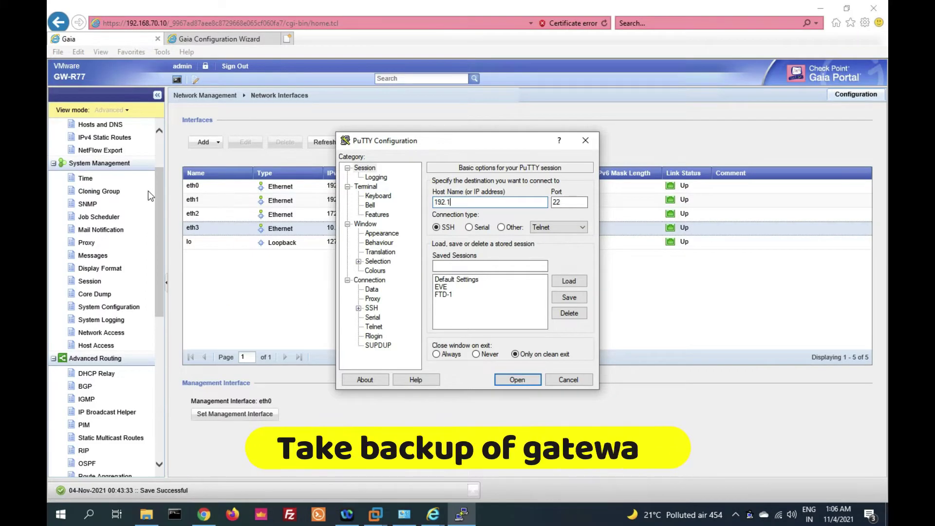
pyautogui.write('68.')
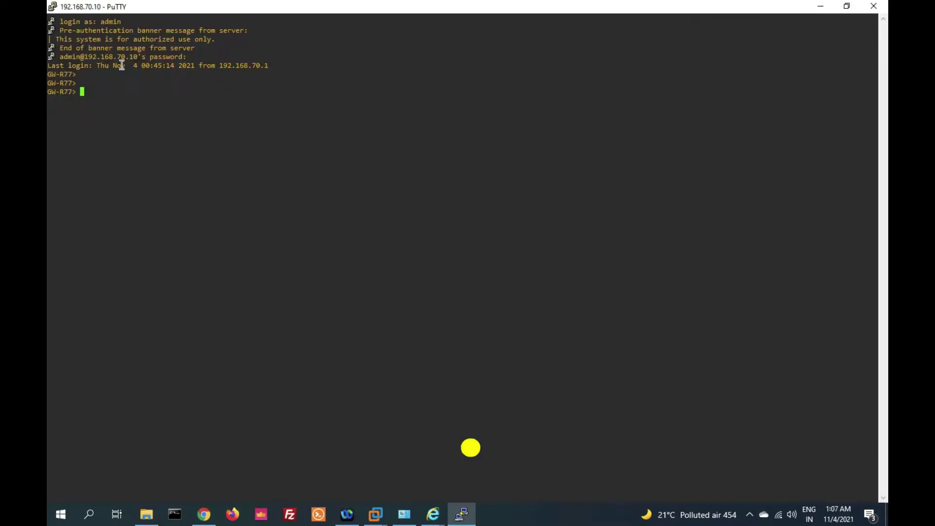
pyautogui.click(52, 7)
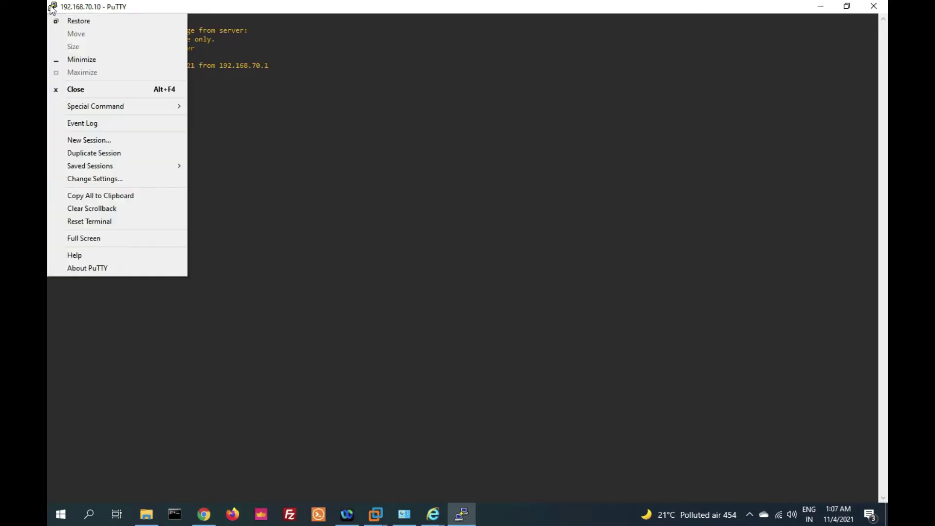
pyautogui.click(99, 178)
pyautogui.click(382, 179)
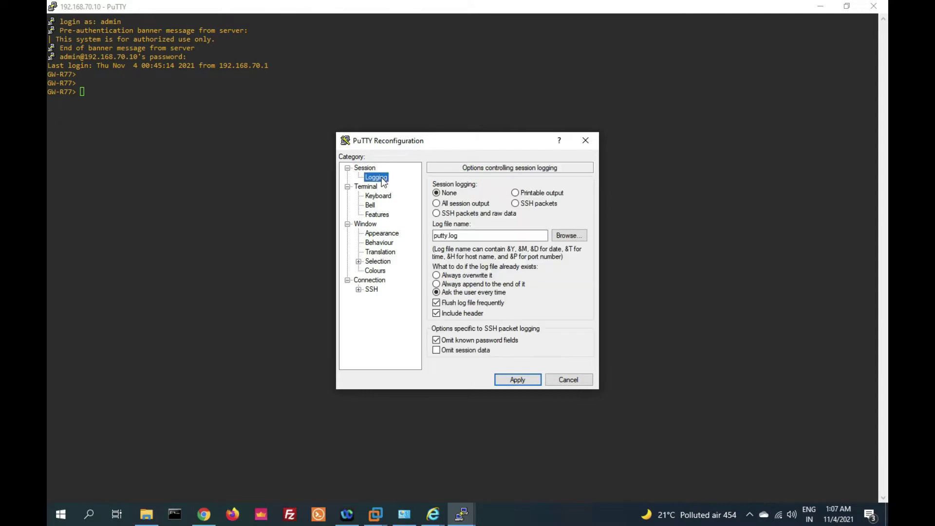
# Log all session output to a GW-Backup file on the Desktop and apply the setting
pyautogui.click(569, 235)
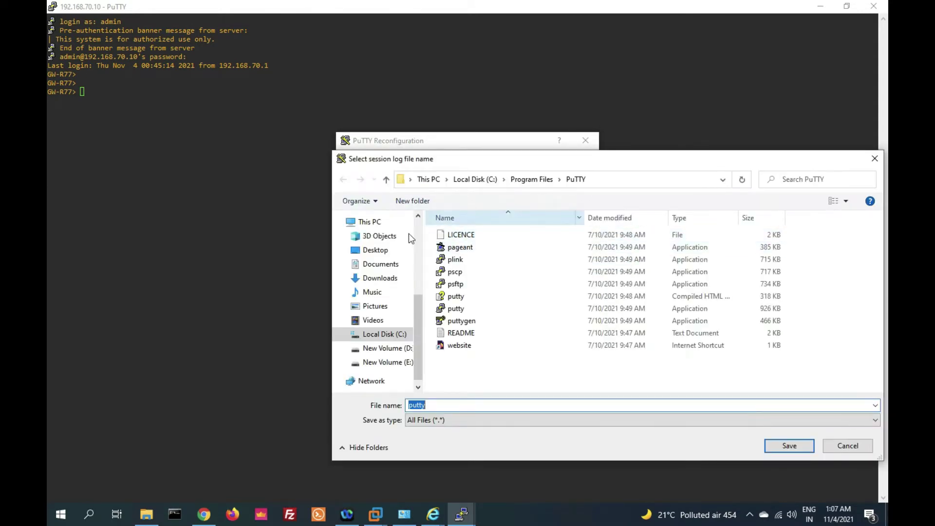
pyautogui.click(385, 250)
pyautogui.doubleClick(437, 403)
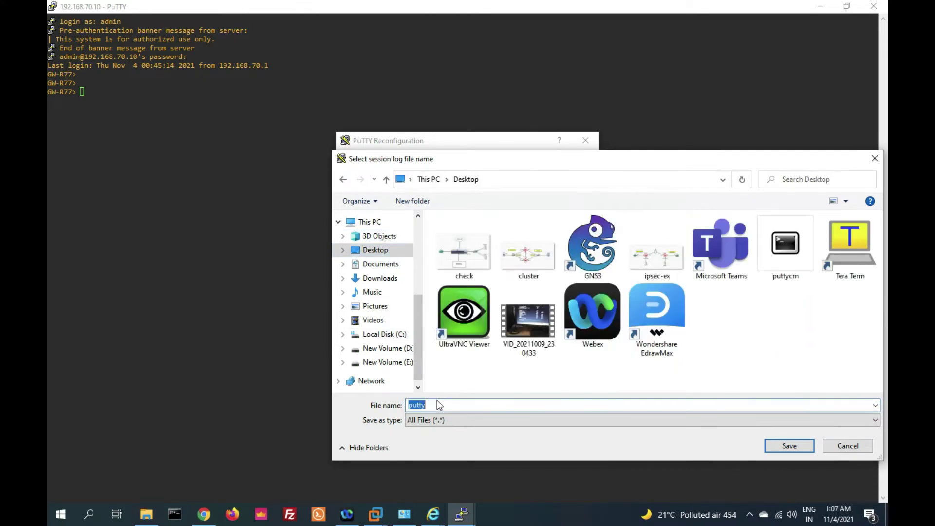
pyautogui.write('GW-Backup')
pyautogui.click(805, 448)
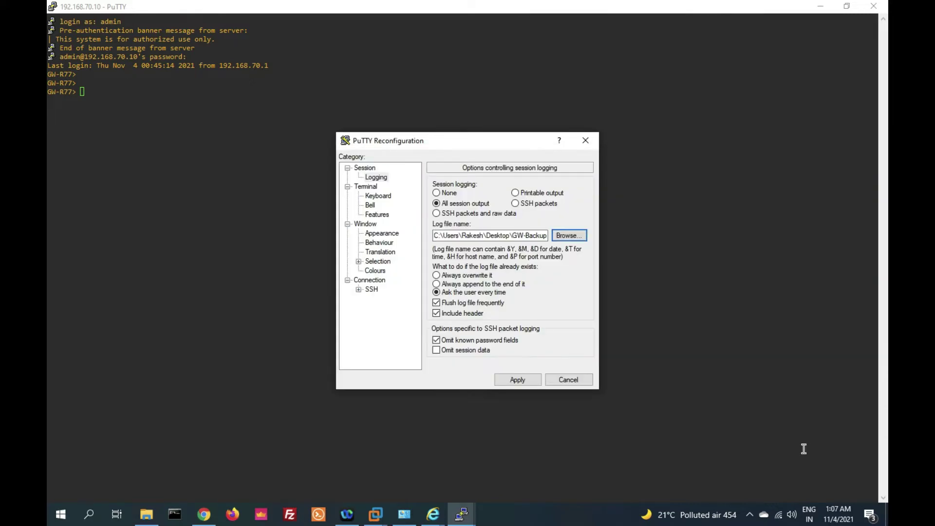
pyautogui.click(517, 380)
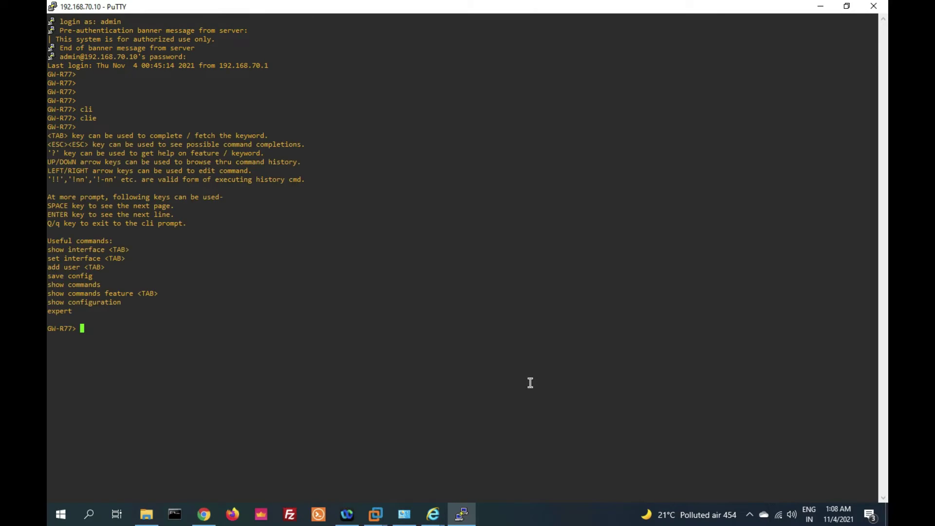
# Turn off output paging on the gateway with 'set clienv rows 0'
pyautogui.write('set')
pyautogui.press('Tab')
pyautogui.write('cl')
pyautogui.press('Tab')
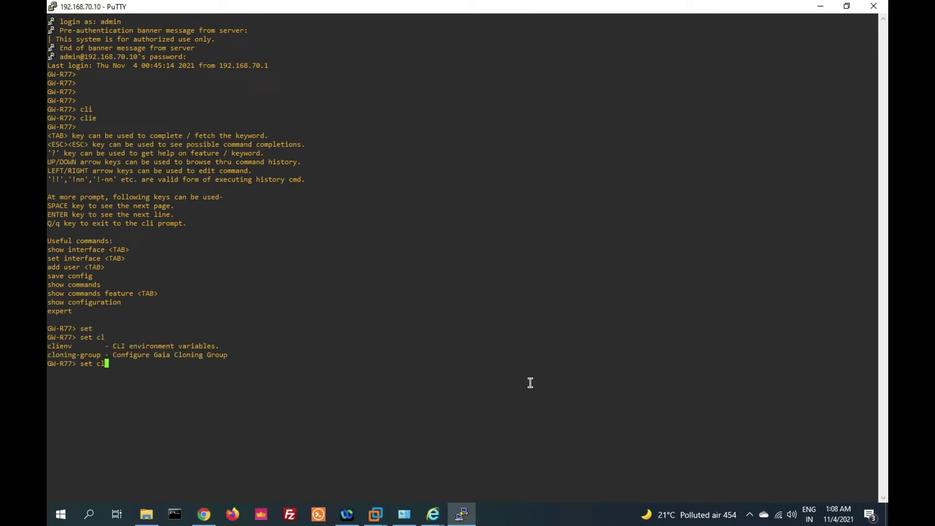
pyautogui.write('i')
pyautogui.press('Tab')
pyautogui.press('Tab')
pyautogui.press('Tab')
pyautogui.press('Tab')
pyautogui.write('ro')
pyautogui.press('Tab')
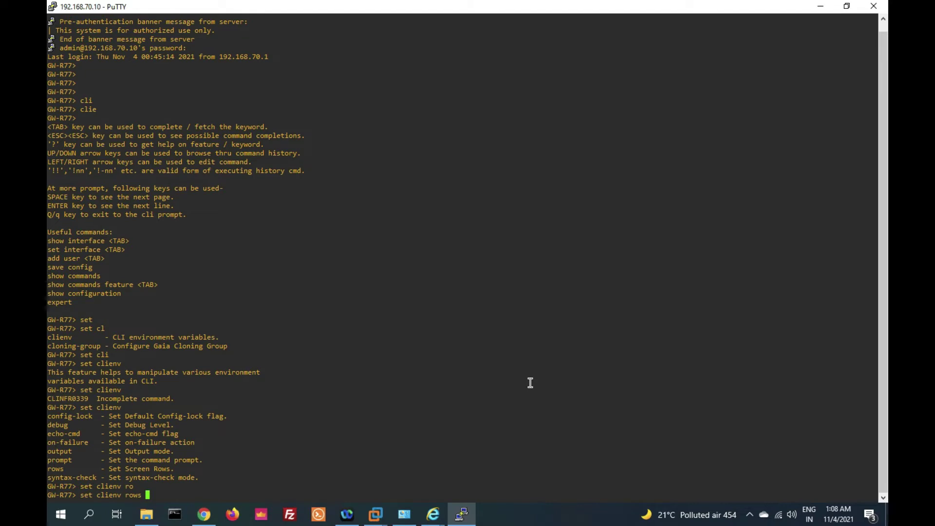
pyautogui.write('0')
pyautogui.press('Return')
pyautogui.press('Return')
pyautogui.press('Return')
pyautogui.press('Return')
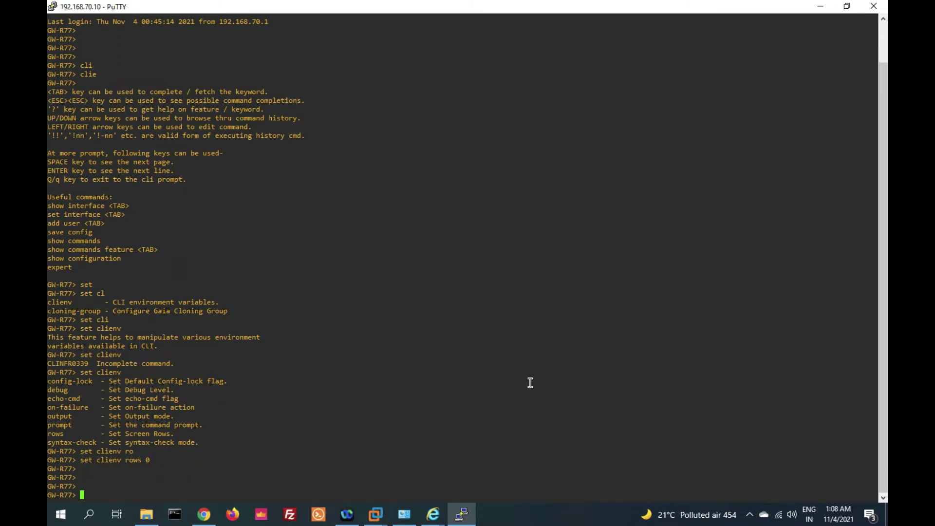
# Print the gateway's full configuration with 'show configuration', then return to the Gaia Portal
pyautogui.write('show confu')
pyautogui.press('BackSpace')
pyautogui.press('Tab')
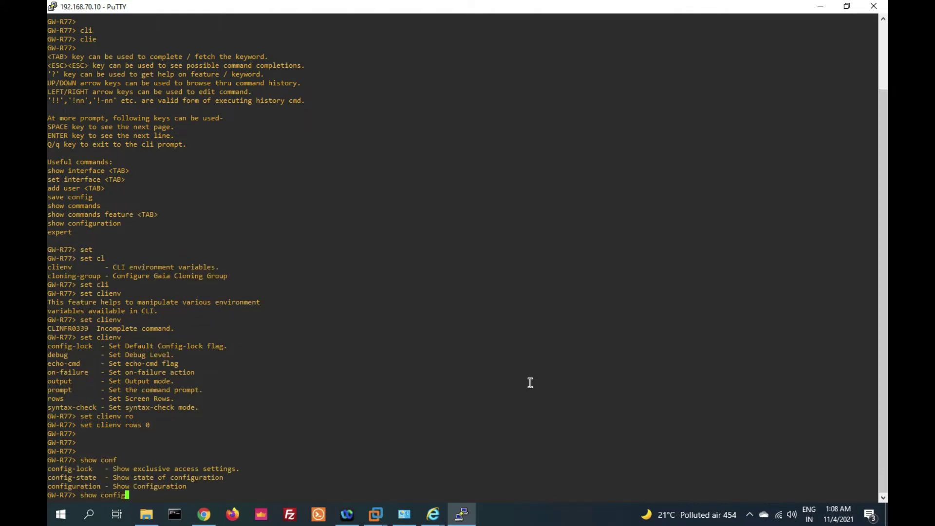
pyautogui.press('Tab')
pyautogui.write('u')
pyautogui.press('Tab')
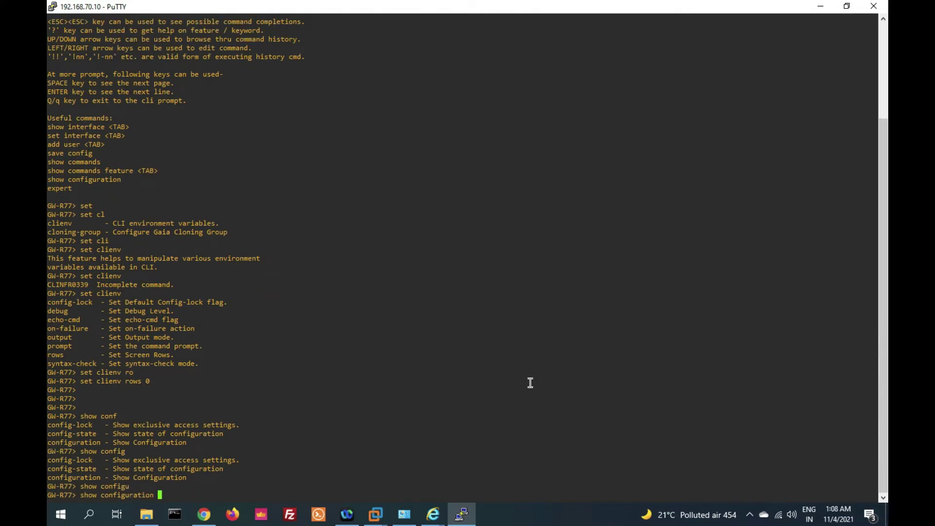
pyautogui.press('Return')
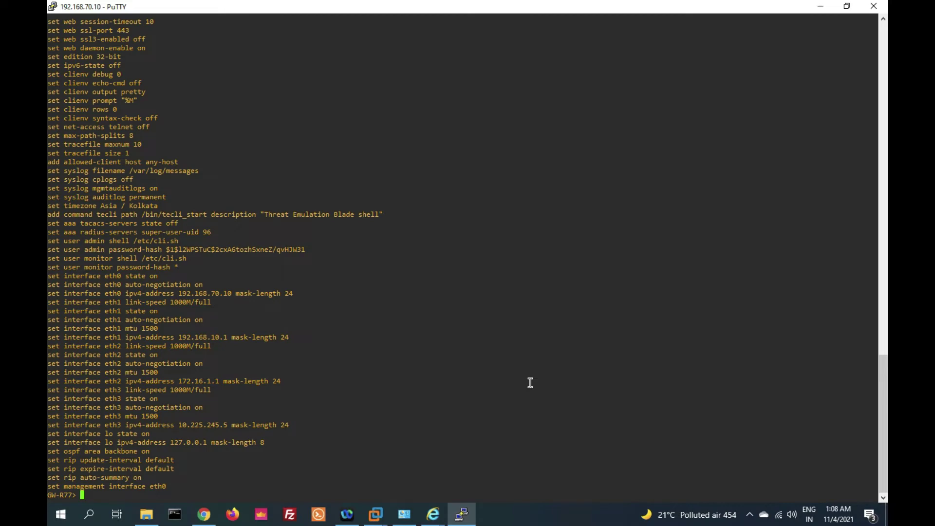
pyautogui.press('Return')
pyautogui.press('Return')
pyautogui.press('Return')
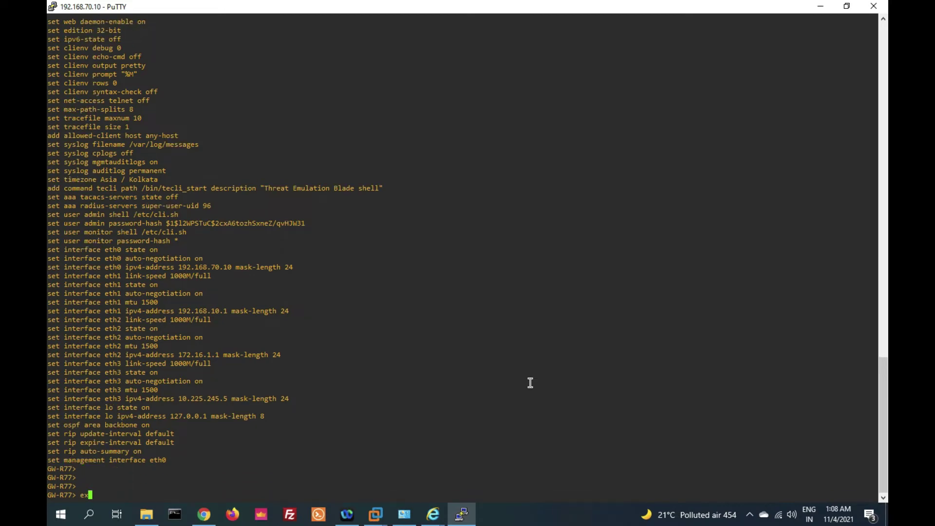
pyautogui.hotkey('alt', 'Tab')
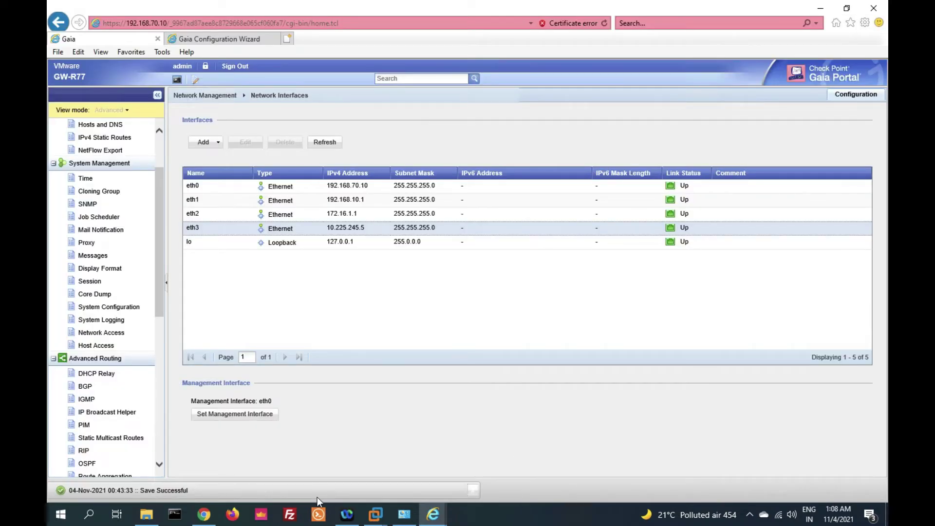
# Open the GW-Backup log from the Desktop in Notepad and scroll through the logged gateway commands
pyautogui.click(146, 513)
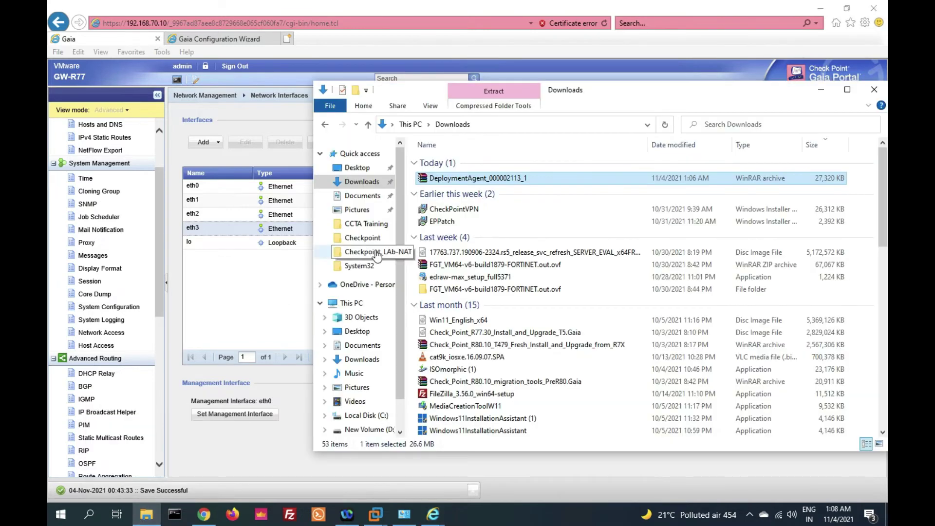
pyautogui.click(366, 170)
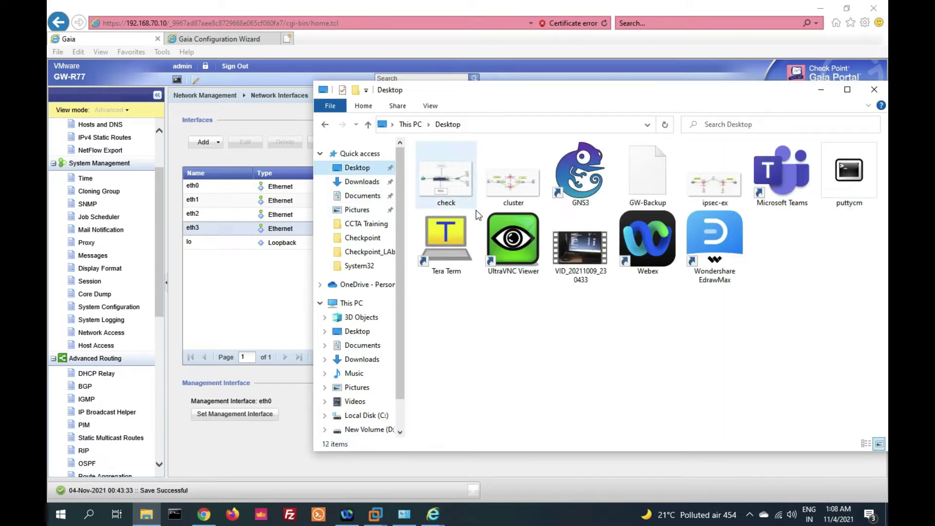
pyautogui.doubleClick(645, 178)
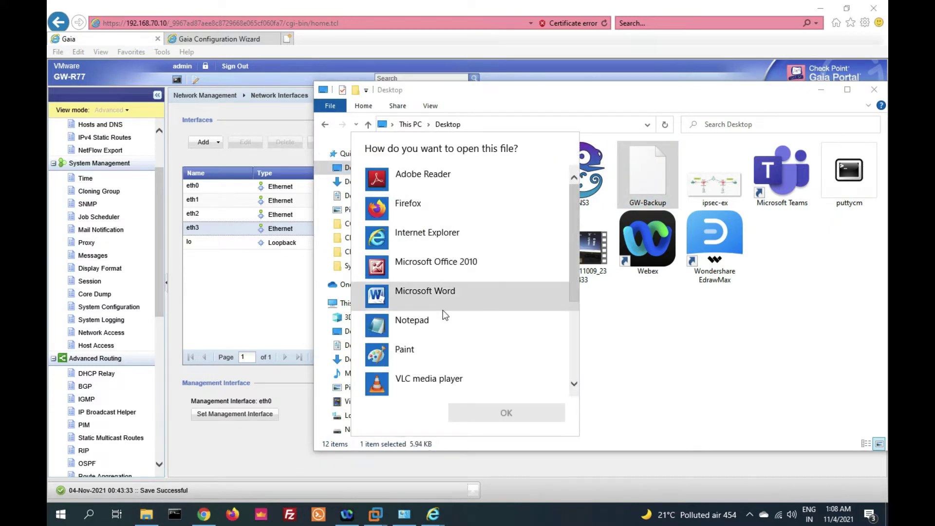
pyautogui.click(444, 308)
pyautogui.click(440, 324)
pyautogui.doubleClick(440, 324)
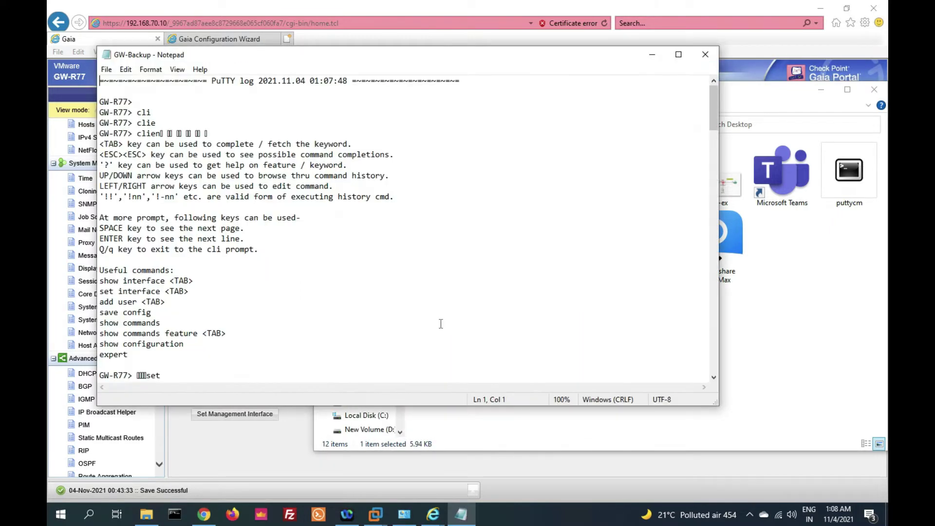
pyautogui.scroll(-9, 603, 285)
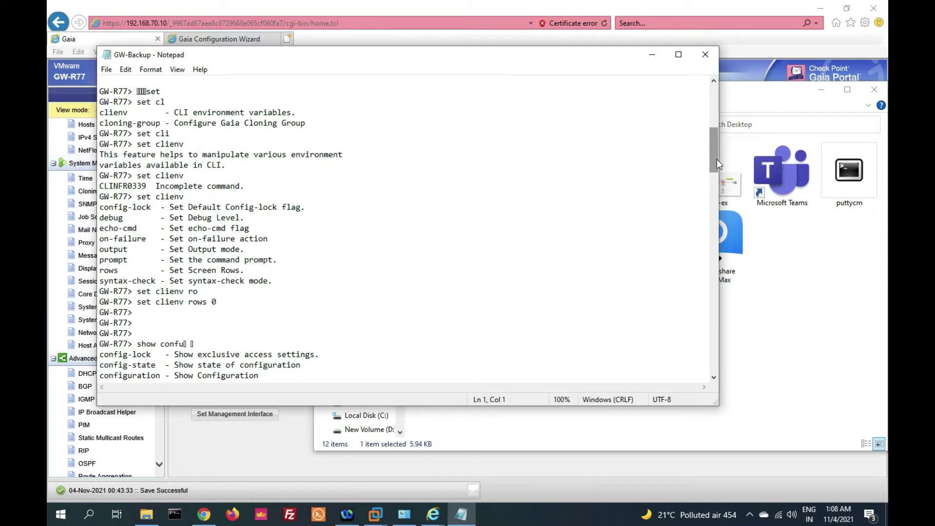
pyautogui.moveTo(717, 159); pyautogui.dragTo(717, 161)
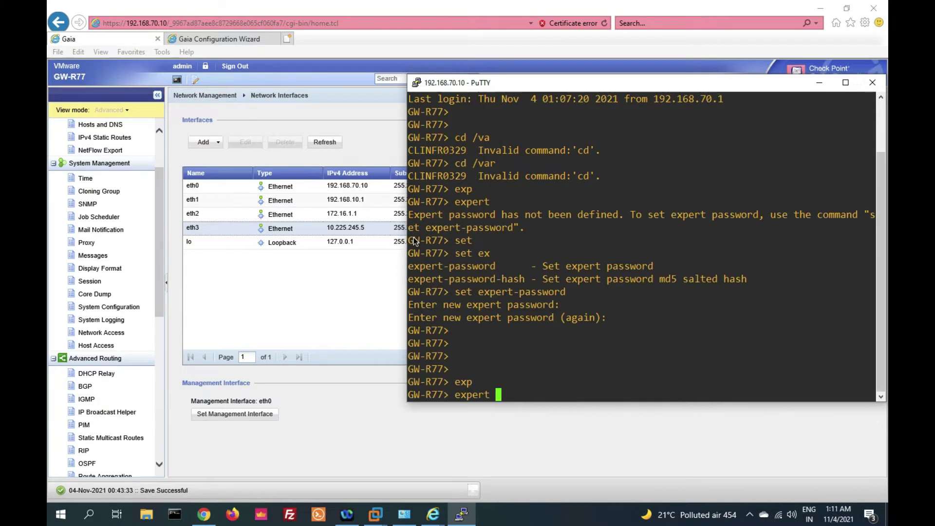
# Enter expert mode with the expert password, then change into /var/tmp/ and list its files
pyautogui.press('Return')
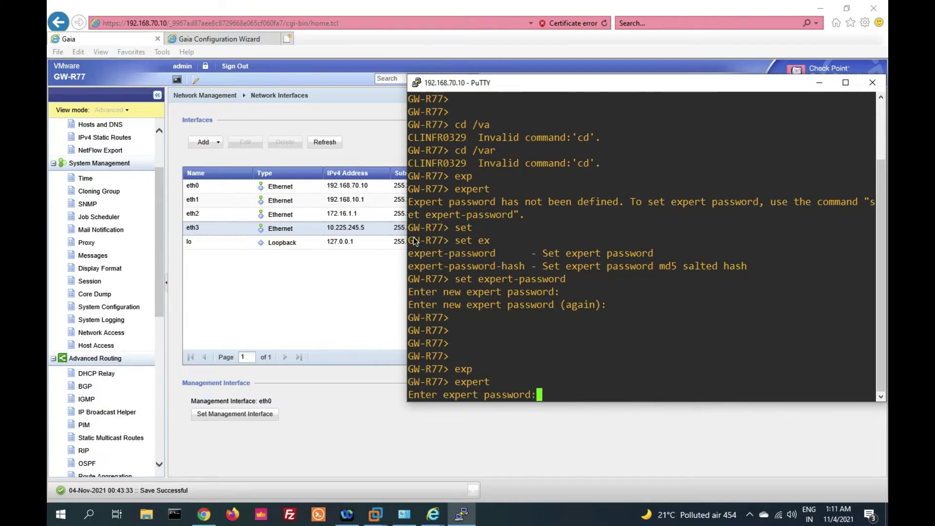
pyautogui.press('Return')
pyautogui.press('Return')
pyautogui.press('Return')
pyautogui.press('Return')
pyautogui.press('Return')
pyautogui.press('Return')
pyautogui.write('cd /')
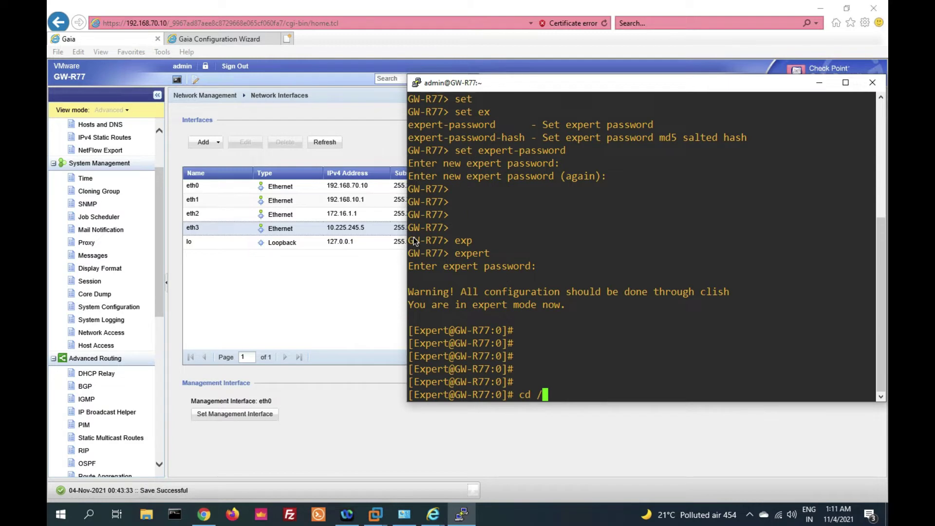
pyautogui.write('var/tmp/')
pyautogui.press('Return')
pyautogui.press('Return')
pyautogui.press('Return')
pyautogui.press('Return')
pyautogui.write('ls')
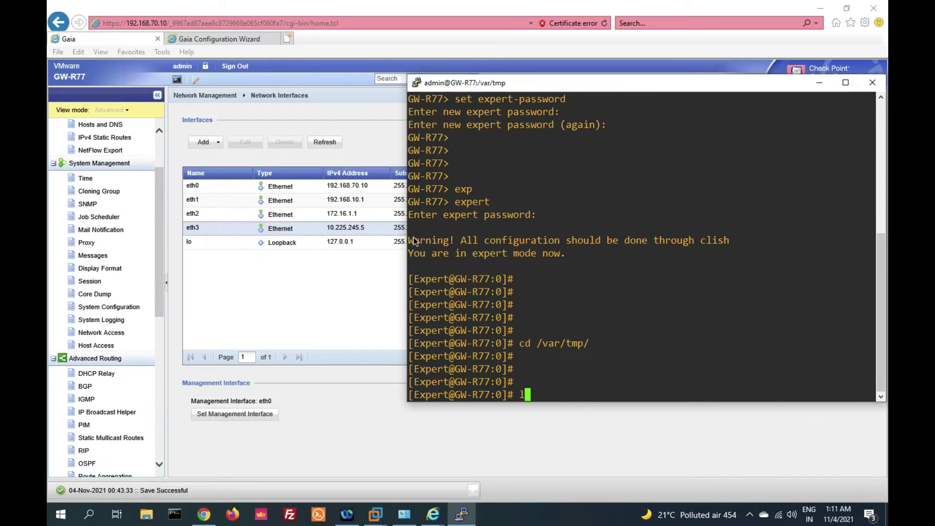
pyautogui.press('Return')
pyautogui.press('Return')
pyautogui.press('Return')
pyautogui.press('Return')
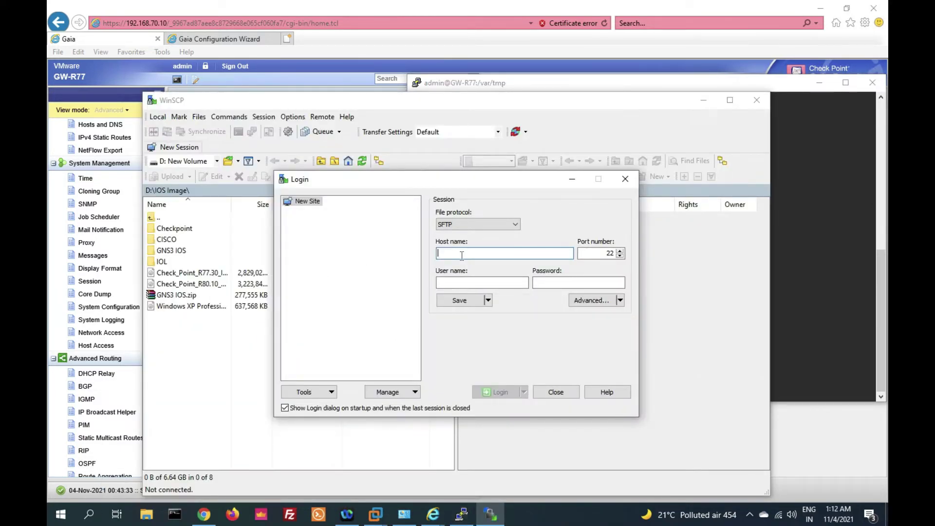
# Log in to 192.168.70.10 as admin in WinSCP with the account password and accept the host key
pyautogui.write('192')
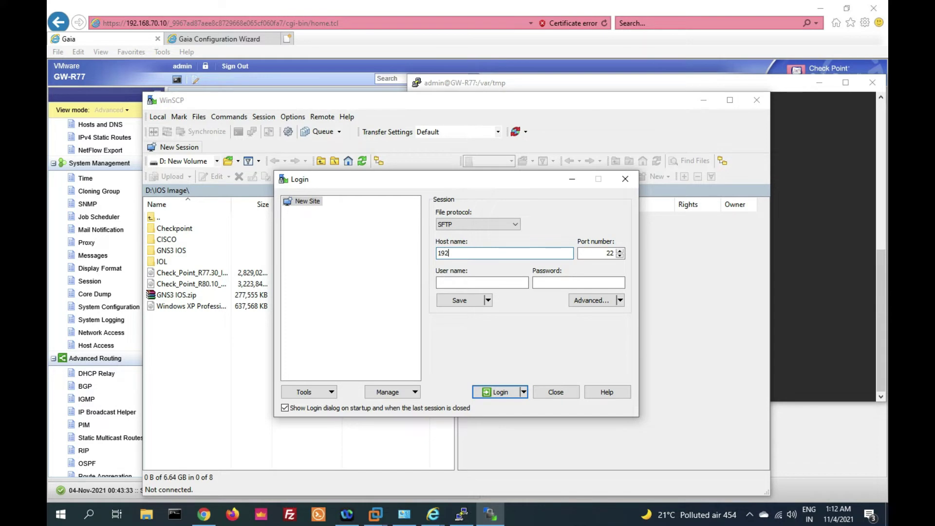
pyautogui.write('.168.70.10')
pyautogui.press('Tab')
pyautogui.write('admin')
pyautogui.press('Tab')
pyautogui.write('*******')
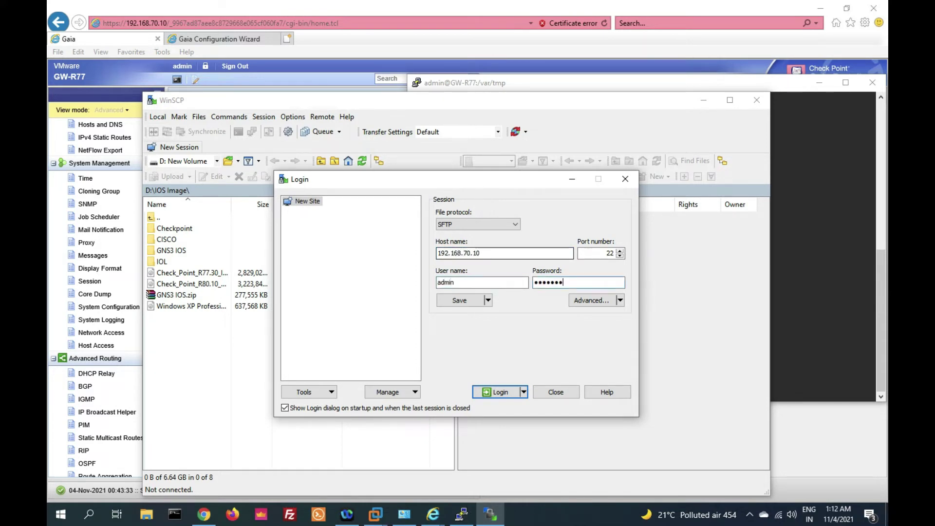
pyautogui.press('Return')
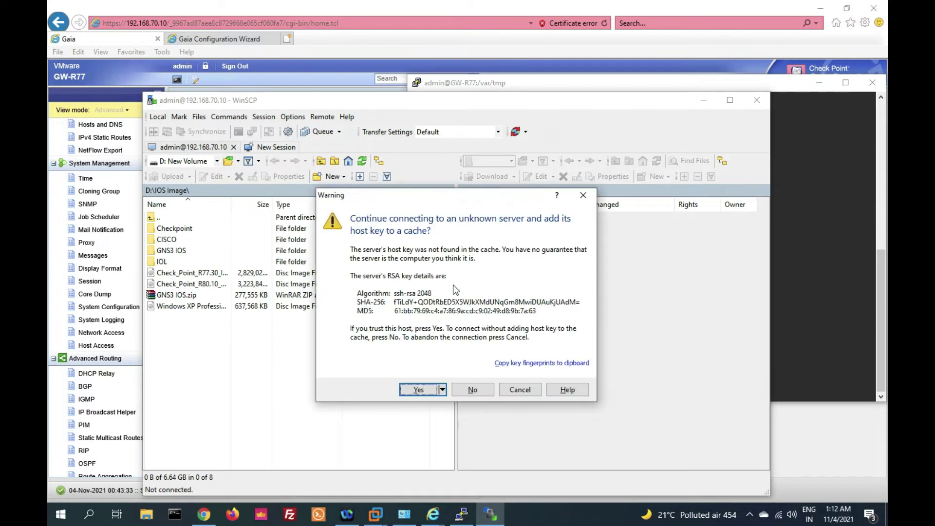
pyautogui.click(424, 390)
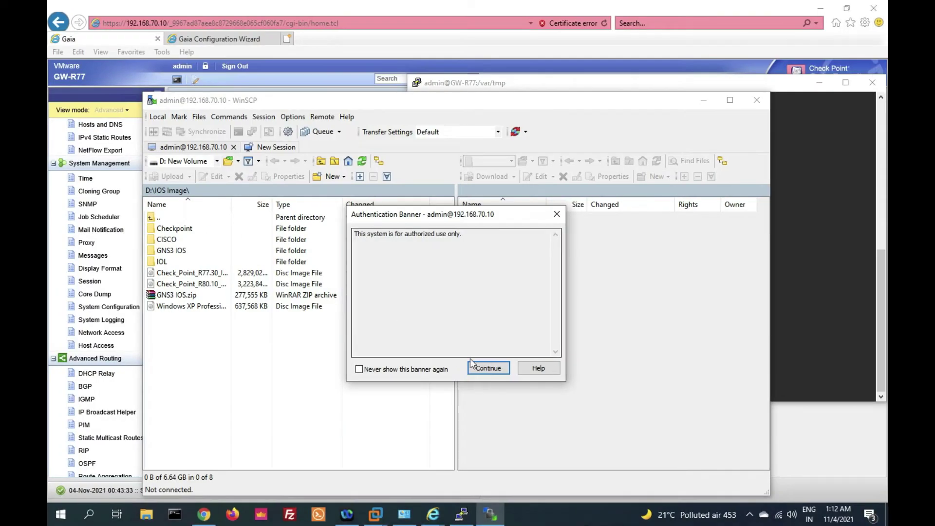
# Change the admin shell to bash with 'chsh -s /bin/bash admin', then log in to WinSCP again
pyautogui.click(805, 344)
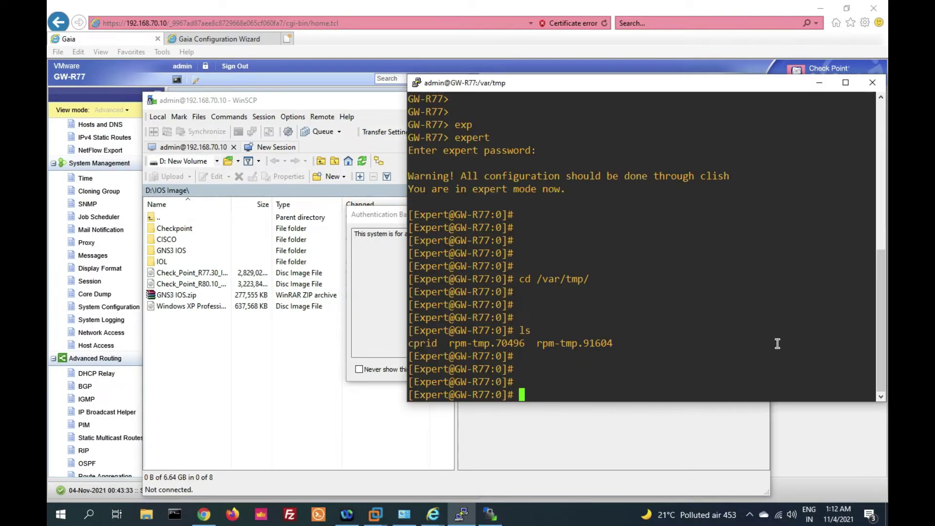
pyautogui.write('chsh -s /bin/bash adm')
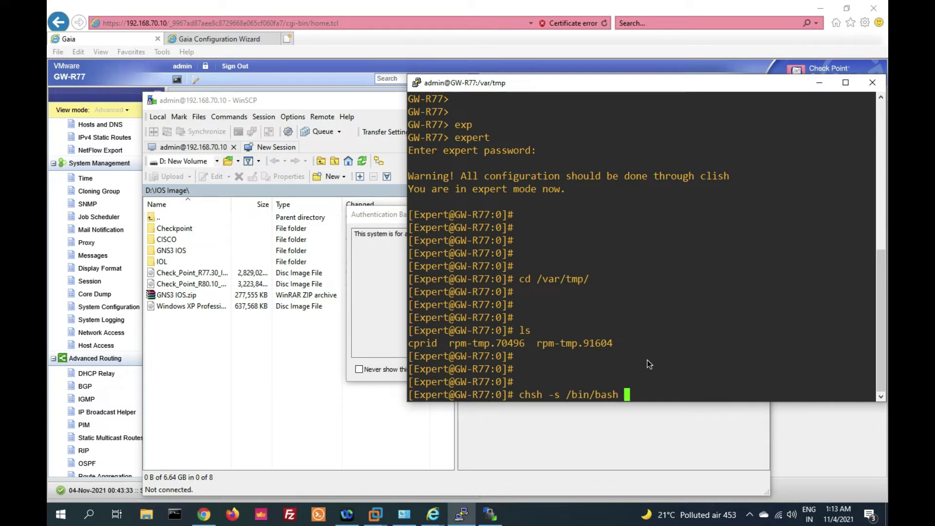
pyautogui.write('in')
pyautogui.press('Return')
pyautogui.press('Return')
pyautogui.press('Return')
pyautogui.press('Return')
pyautogui.press('Return')
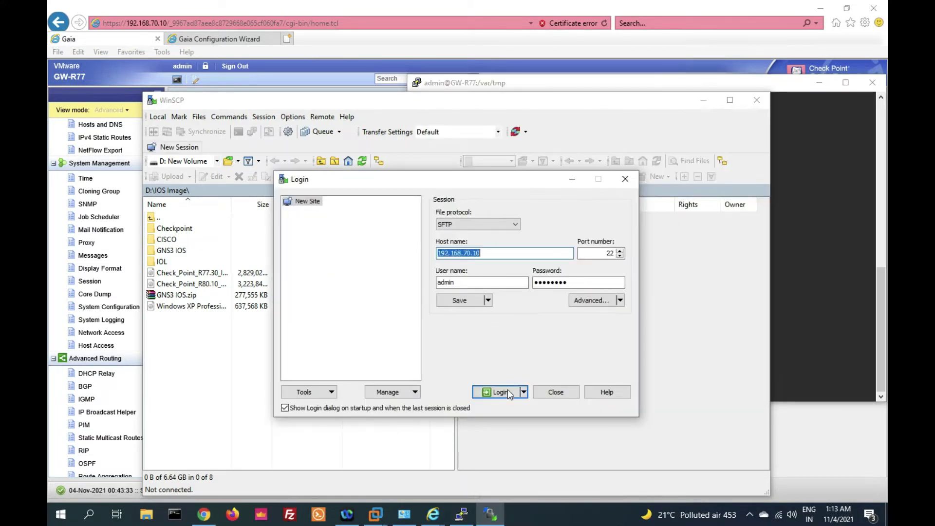
pyautogui.click(499, 392)
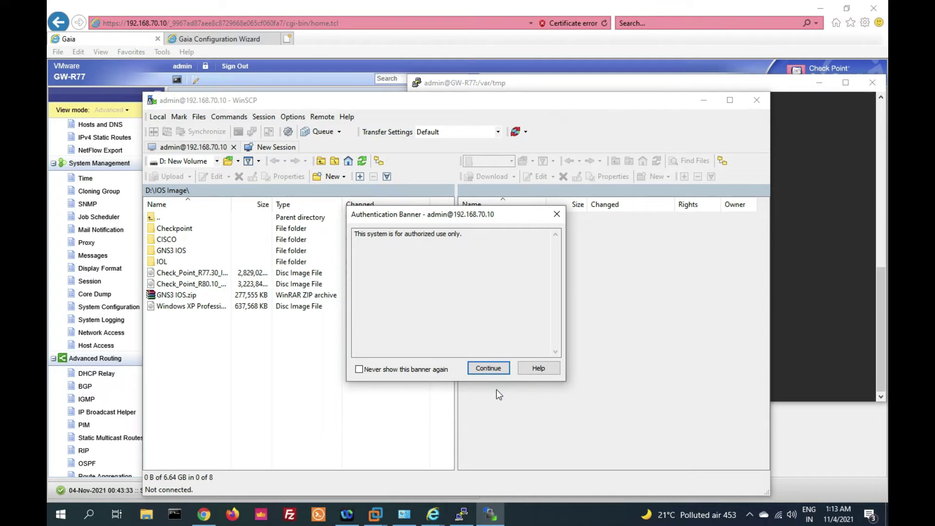
pyautogui.click(489, 368)
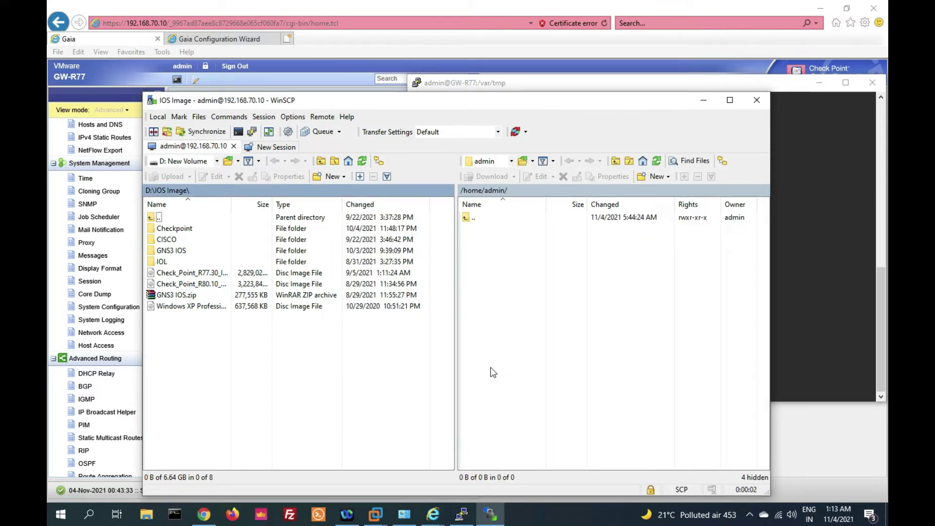
# In WinSCP, go from root to /var/tmp in the remote pane and show the local Desktop
pyautogui.doubleClick(467, 218)
pyautogui.click(467, 160)
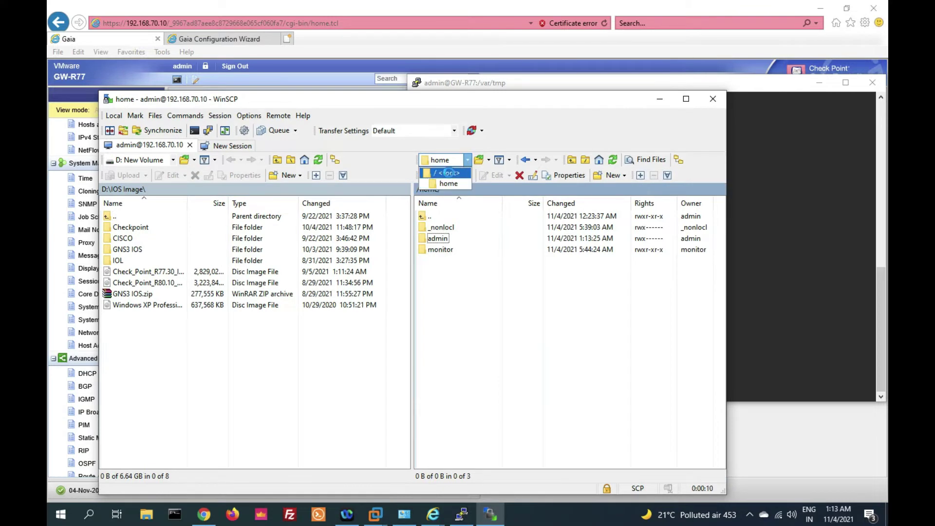
pyautogui.click(449, 172)
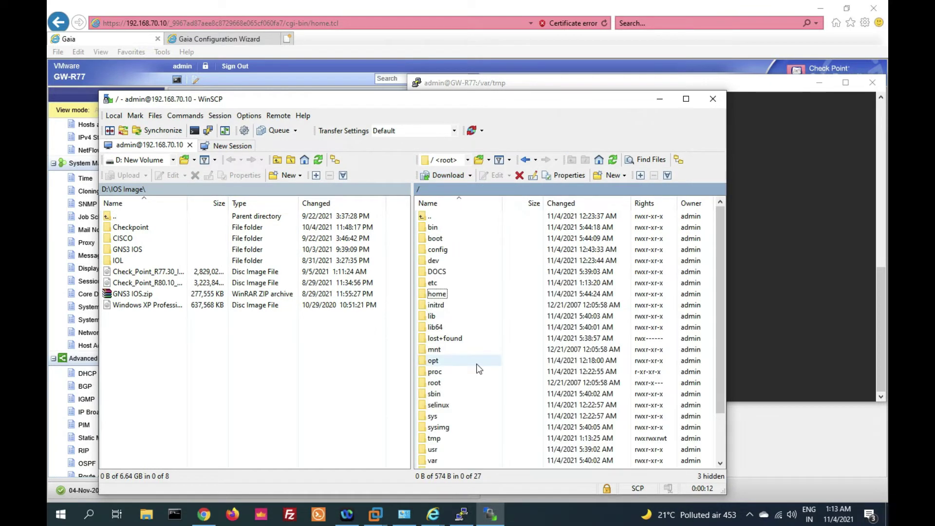
pyautogui.doubleClick(432, 461)
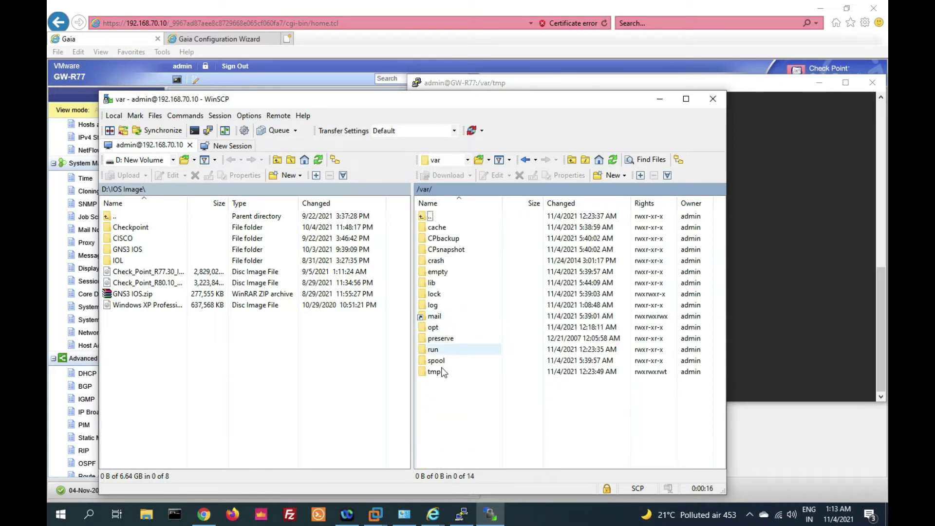
pyautogui.doubleClick(442, 372)
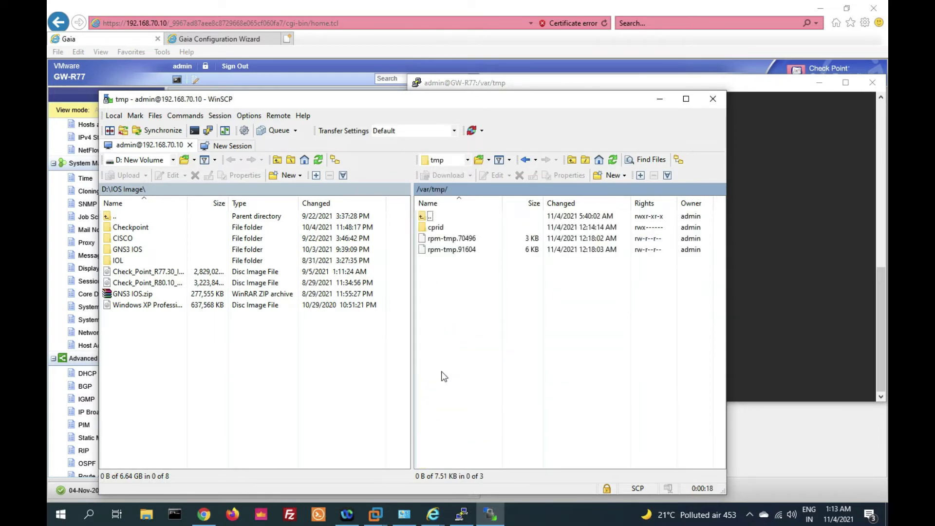
pyautogui.click(146, 159)
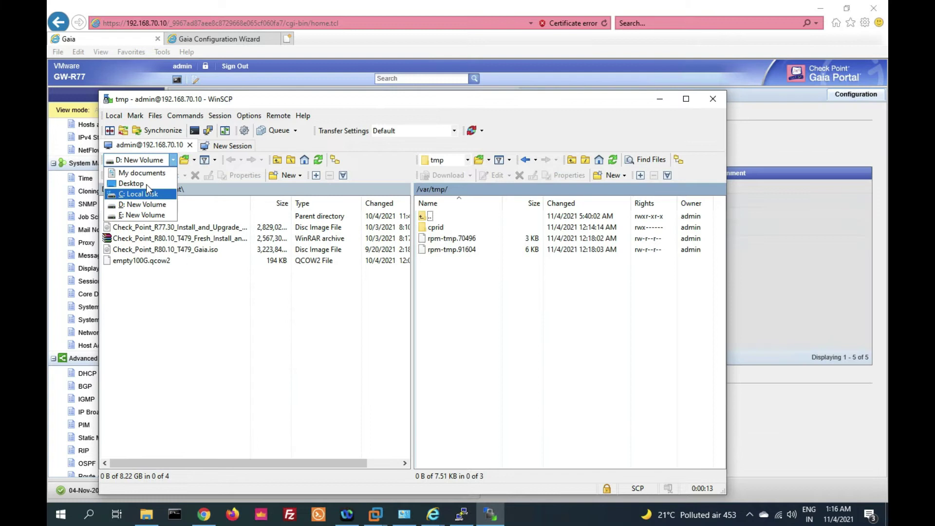
pyautogui.click(147, 183)
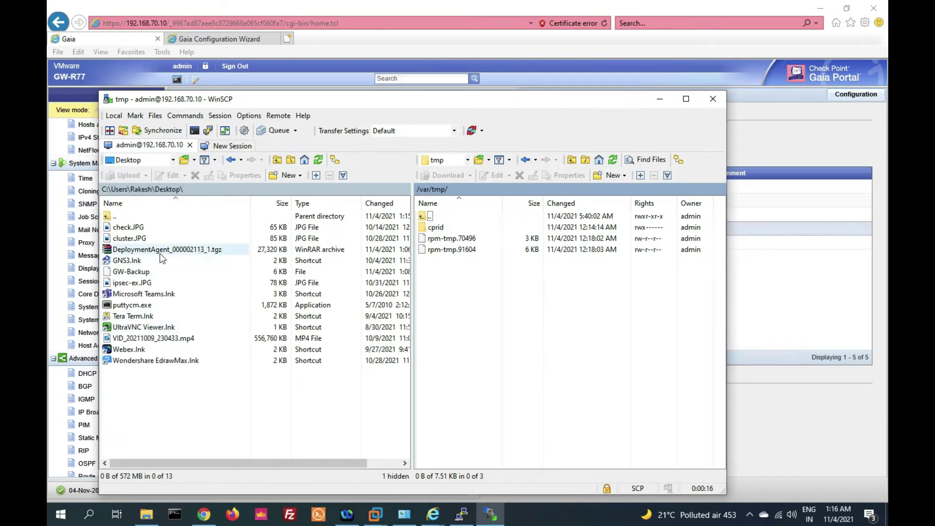
# Drag DeploymentAgent_000002113_1.tgz from the Desktop into the gateway's /var/tmp folder
pyautogui.click(161, 253)
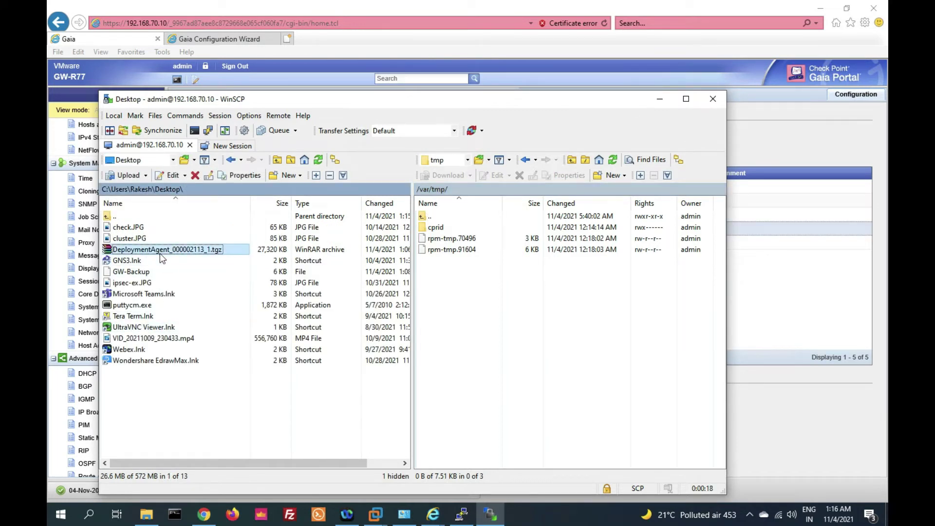
pyautogui.moveTo(160, 254); pyautogui.dragTo(464, 303)
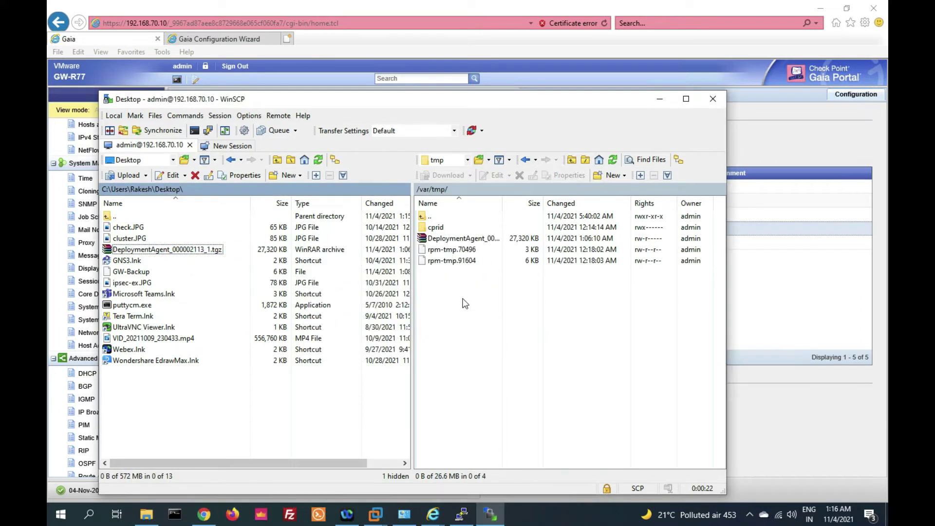
pyautogui.click(458, 238)
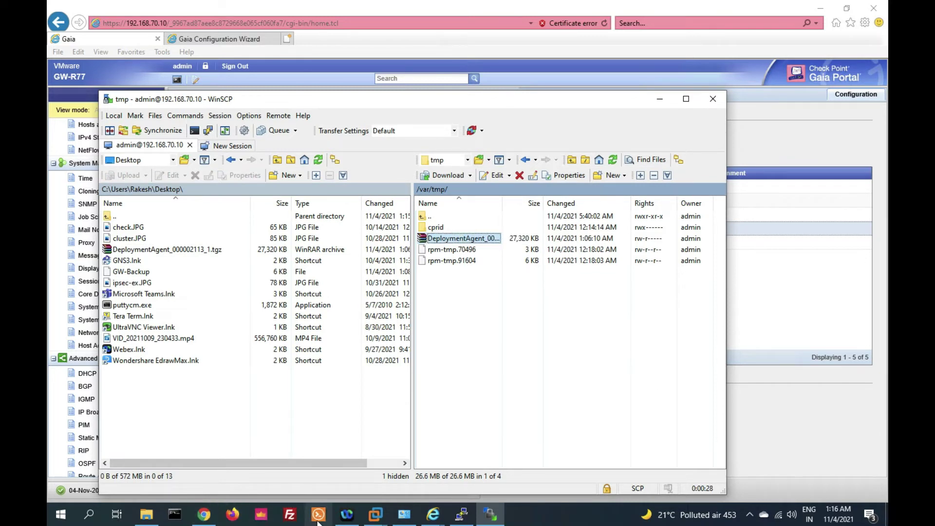
# Rerun cd /var/tmp/ and ls in PuTTY, then copy the DeploymentAgent_000002113_1.tgz name
pyautogui.click(462, 515)
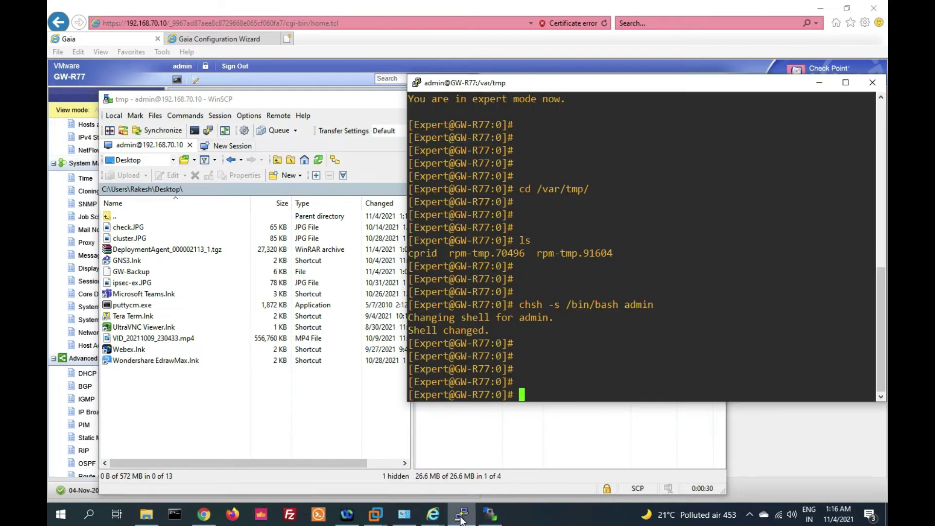
pyautogui.press('Return')
pyautogui.press('Return')
pyautogui.press('Return')
pyautogui.press('Return')
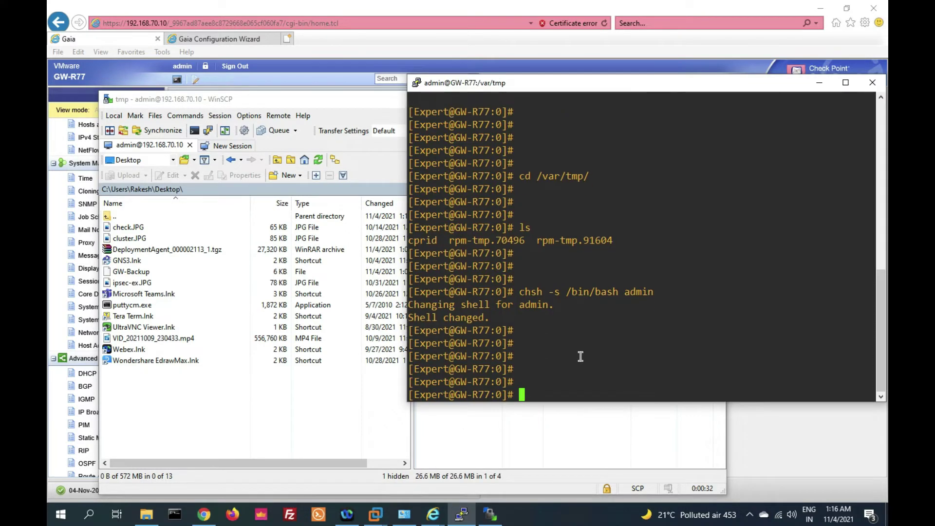
pyautogui.press('Up')
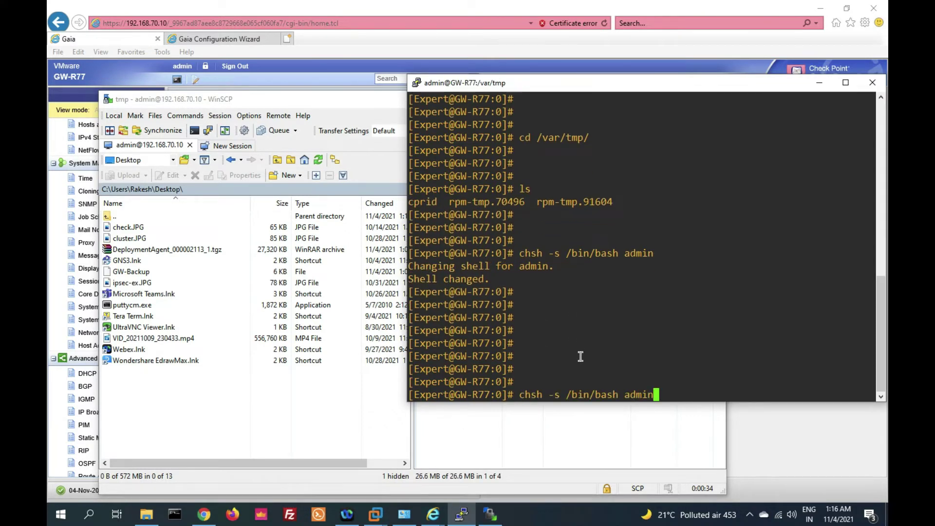
pyautogui.press('Up')
pyautogui.press('Up')
pyautogui.press('Return')
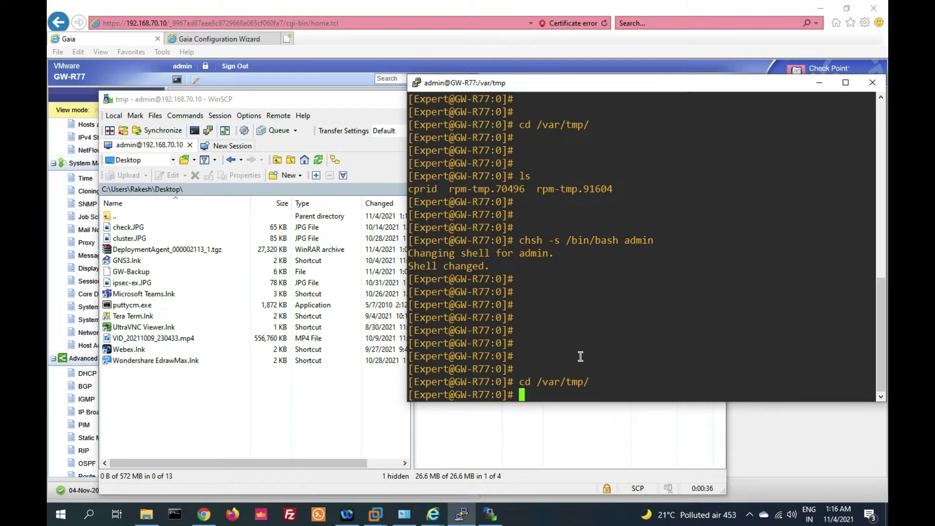
pyautogui.press('Up')
pyautogui.press('Up')
pyautogui.press('Return')
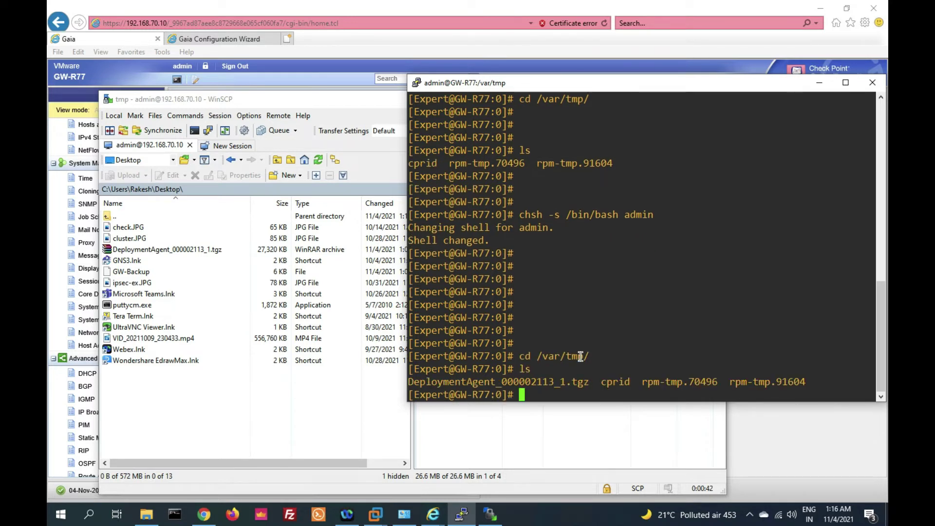
pyautogui.press('Return')
pyautogui.press('Return')
pyautogui.press('Return')
pyautogui.press('Return')
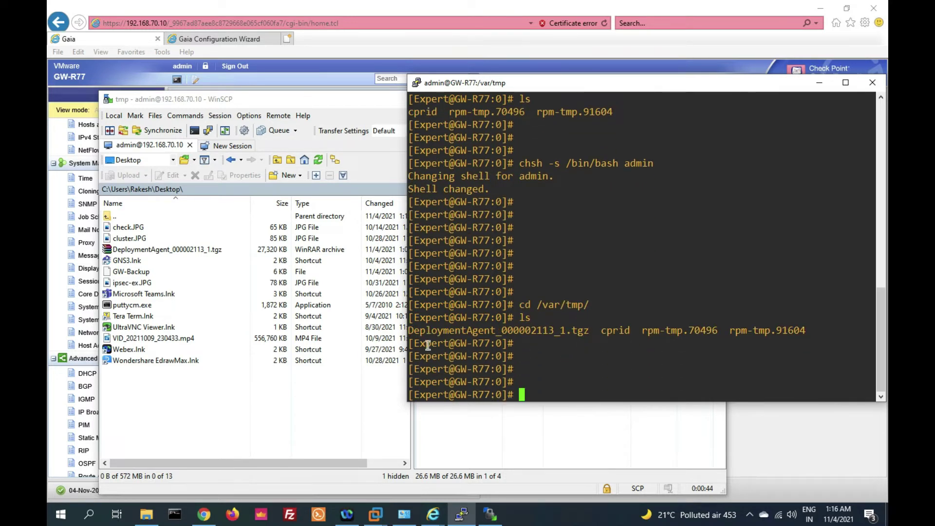
pyautogui.moveTo(413, 333); pyautogui.dragTo(589, 333)
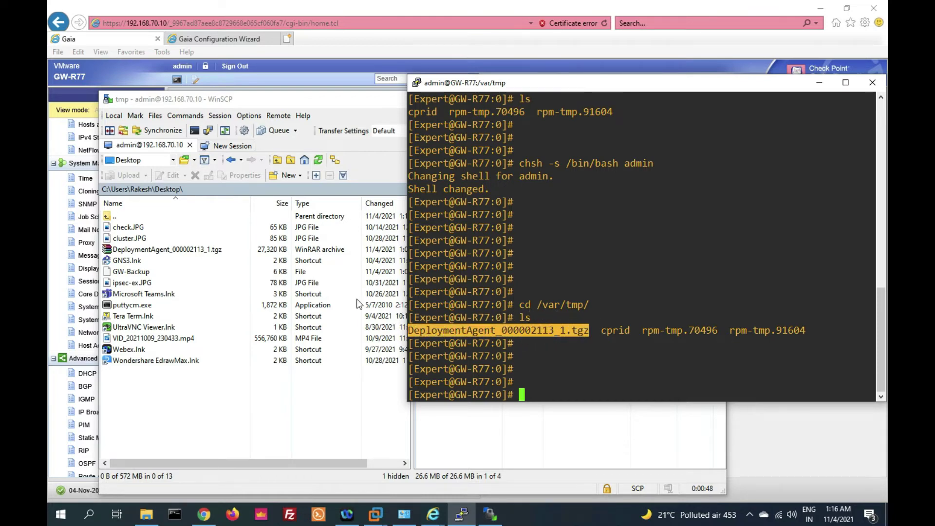
# Close WinSCP, terminating its session, and begin a tar -zxvf command in PuTTY
pyautogui.click(310, 302)
pyautogui.click(713, 98)
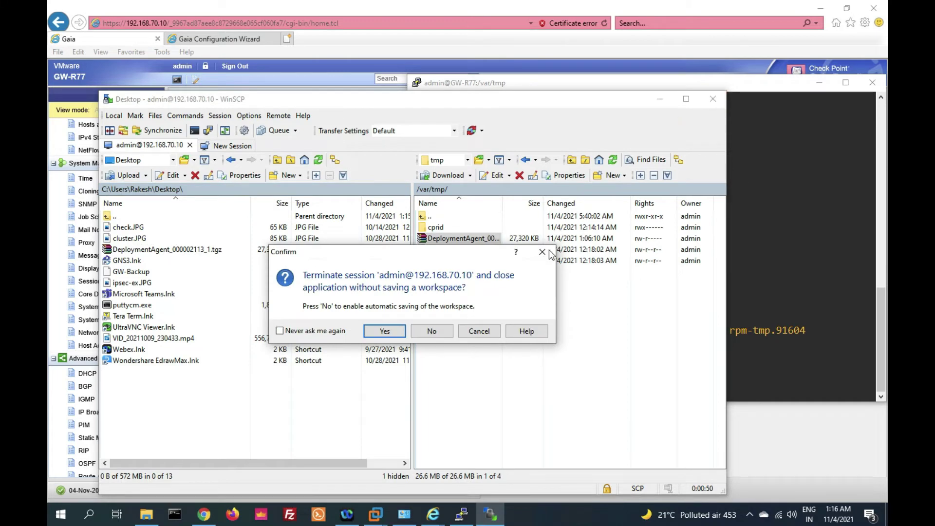
pyautogui.press('Return')
pyautogui.write('tar ')
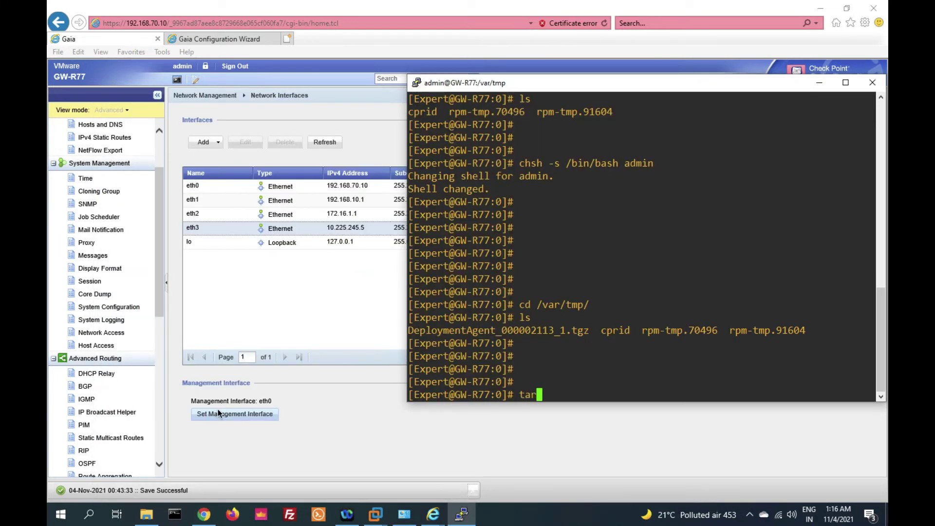
pyautogui.write('-zxvf')
# Extract DeploymentAgent_000002113_1.tgz with tar -zxvf
pyautogui.doubleClick(469, 331)
pyautogui.rightClick(469, 333)
pyautogui.press('Return')
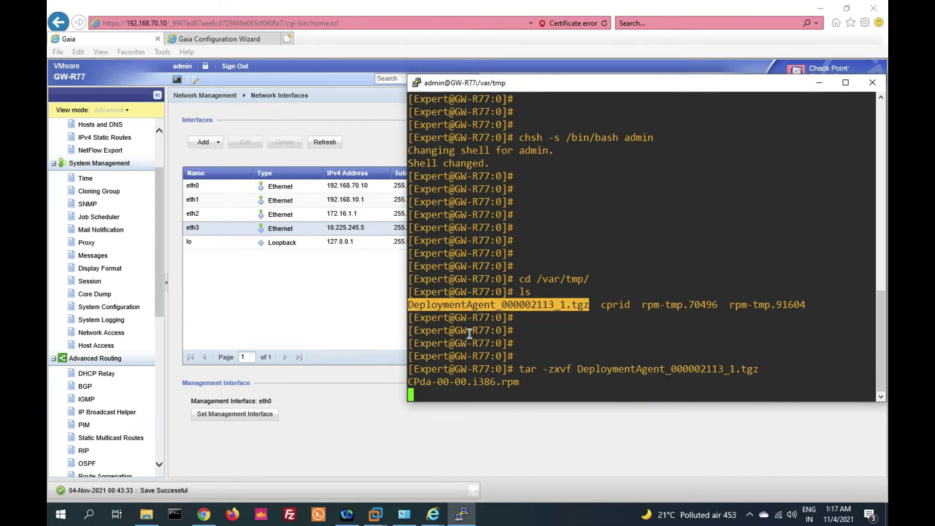
pyautogui.press('Return')
pyautogui.press('Return')
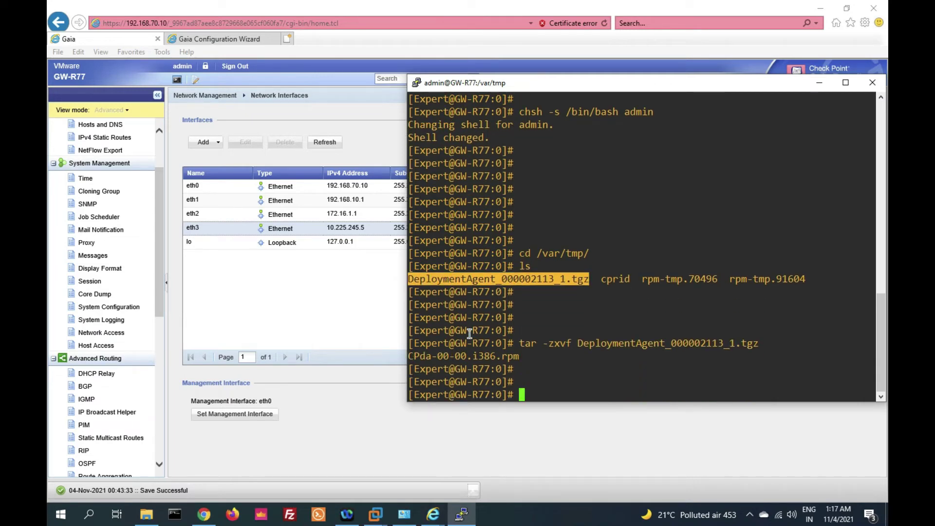
# Note the extracted CPda-00-00.i386.rpm and start typing rpm -Uhv --force
pyautogui.tripleClick(410, 355)
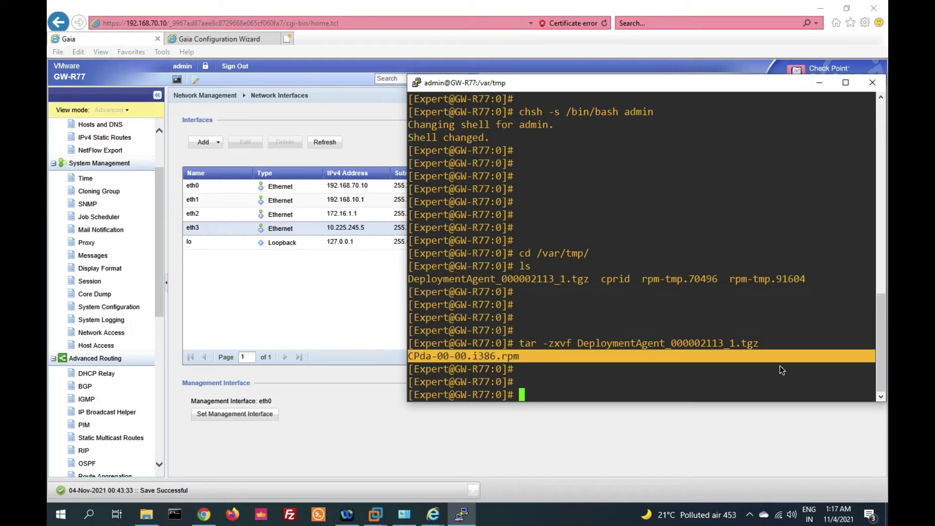
pyautogui.click(708, 388)
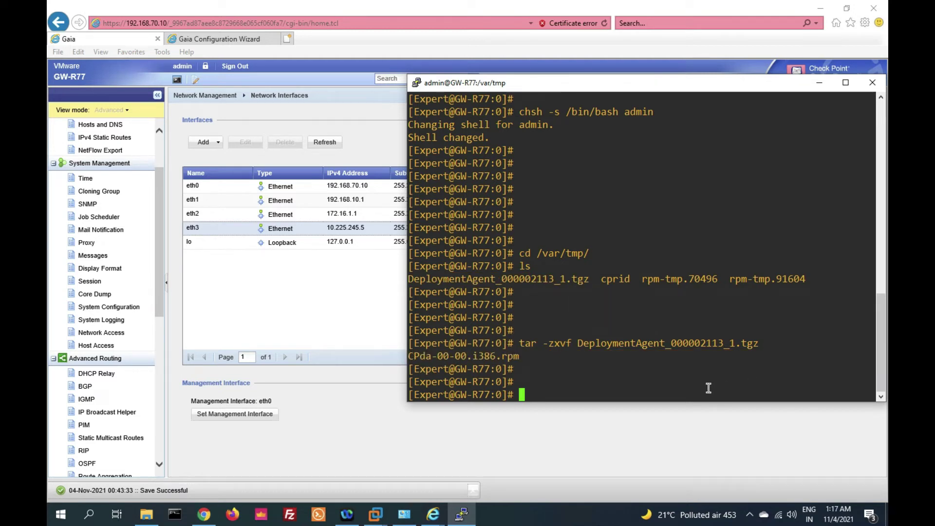
pyautogui.write('rpm -Uhv --force')
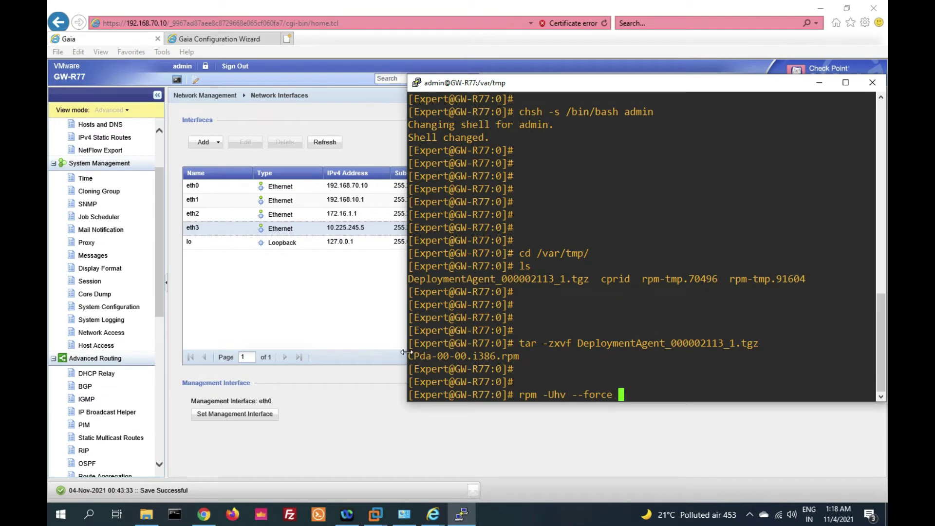
# Run rpm -Uhv --force CPda-00-00.i386.rpm to 100%, then narrow the PuTTY window
pyautogui.moveTo(413, 357); pyautogui.dragTo(510, 355)
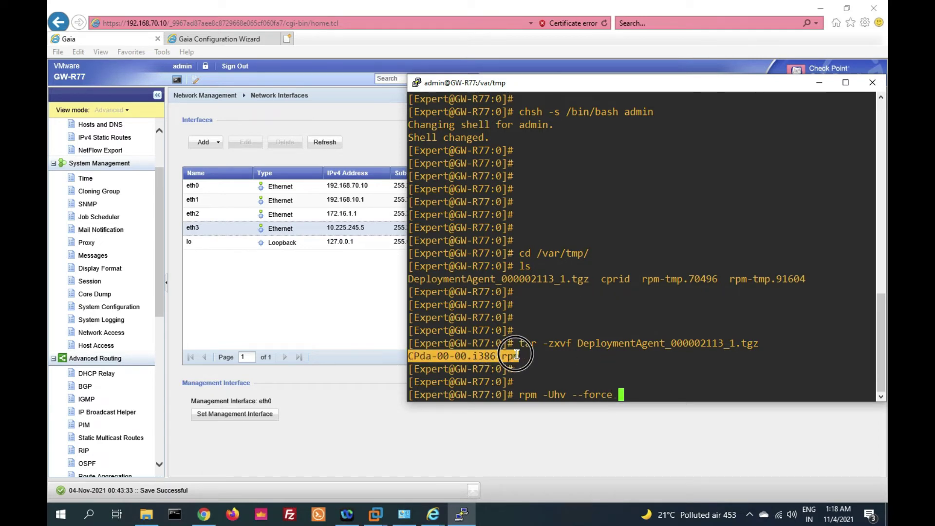
pyautogui.rightClick(510, 355)
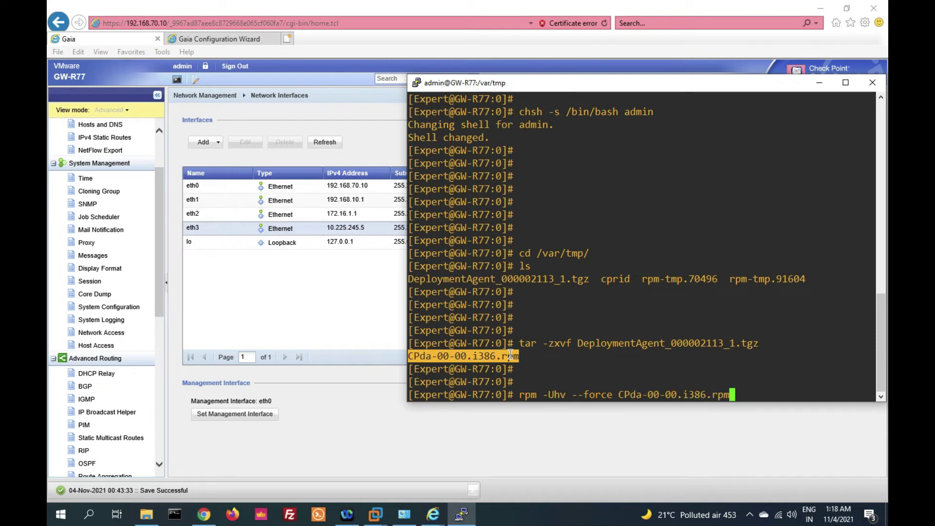
pyautogui.click(519, 394)
pyautogui.moveTo(519, 394); pyautogui.dragTo(730, 395)
pyautogui.click(732, 396)
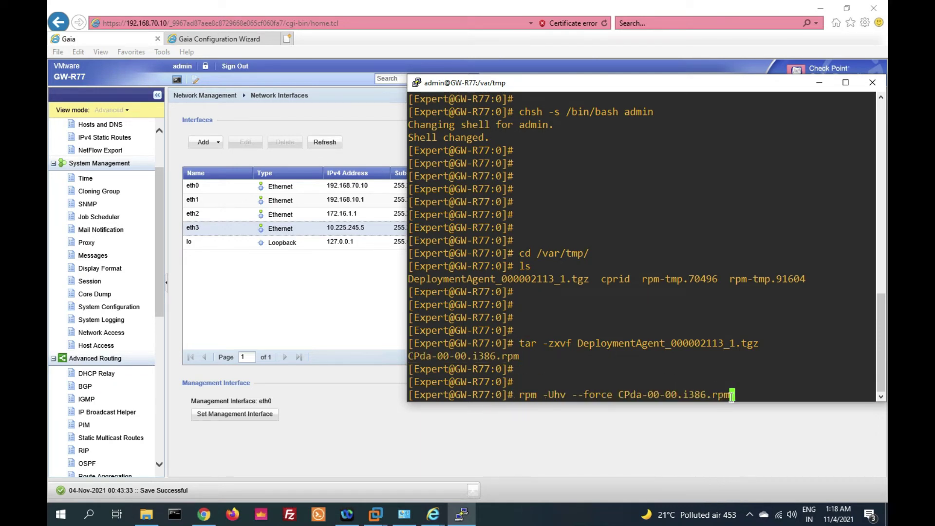
pyautogui.press('Return')
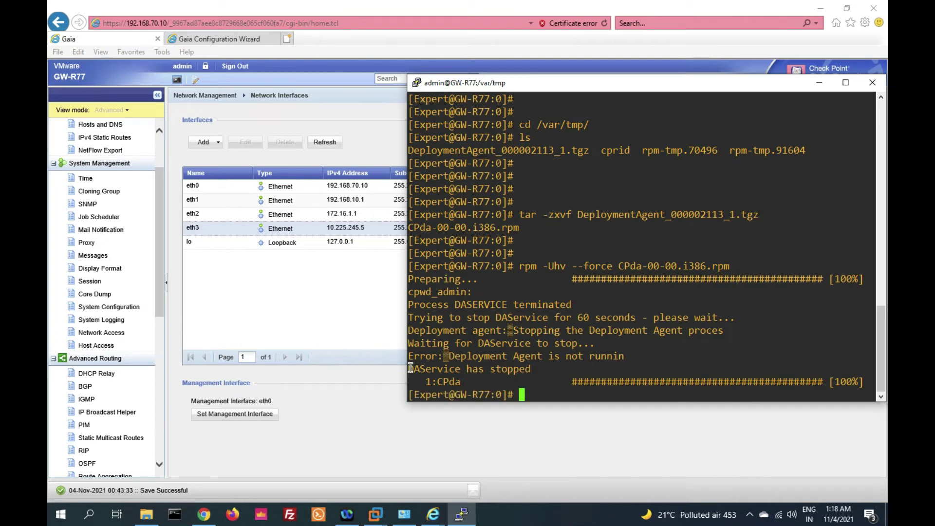
pyautogui.press('Return')
pyautogui.press('Return')
pyautogui.press('Return')
pyautogui.press('Return')
pyautogui.moveTo(408, 316); pyautogui.dragTo(379, 315)
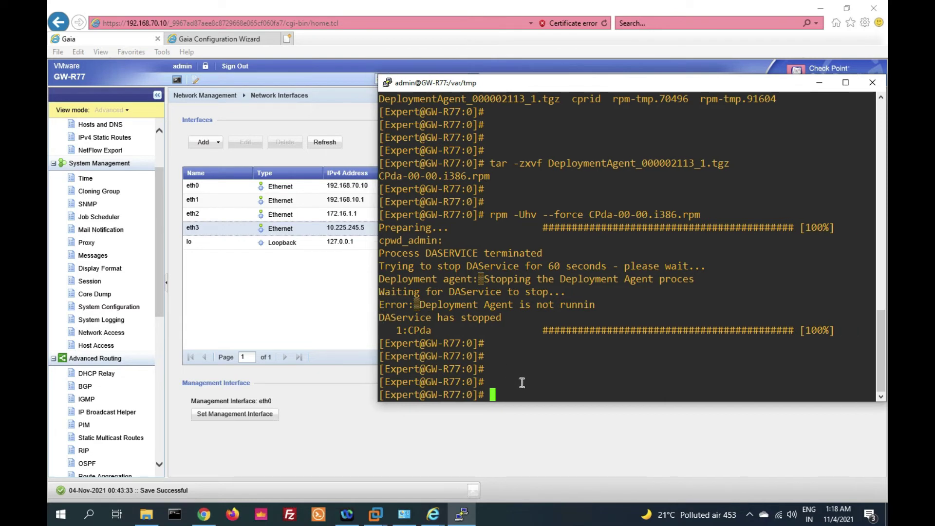
# Run $DADIR/bin/dastart so DAService starts successfully with pid 9531
pyautogui.write('$DADIR')
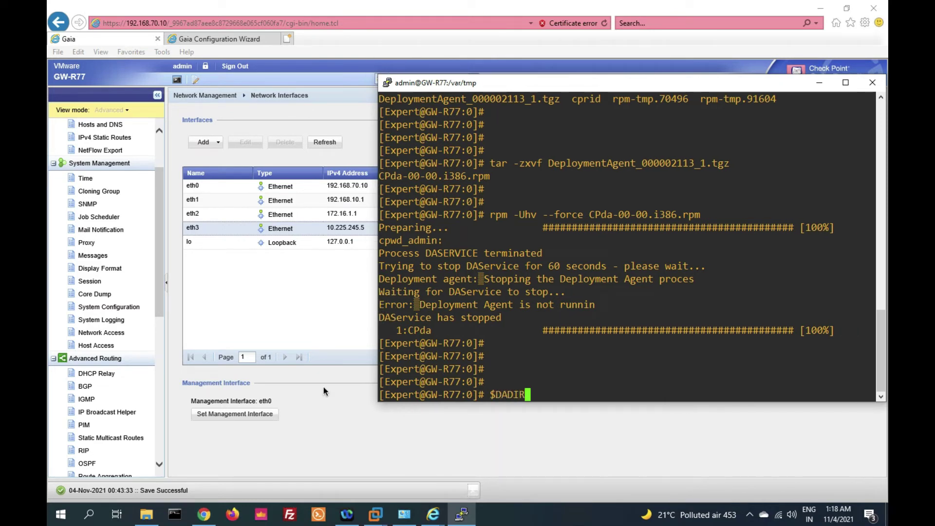
pyautogui.write('/bin/dastart')
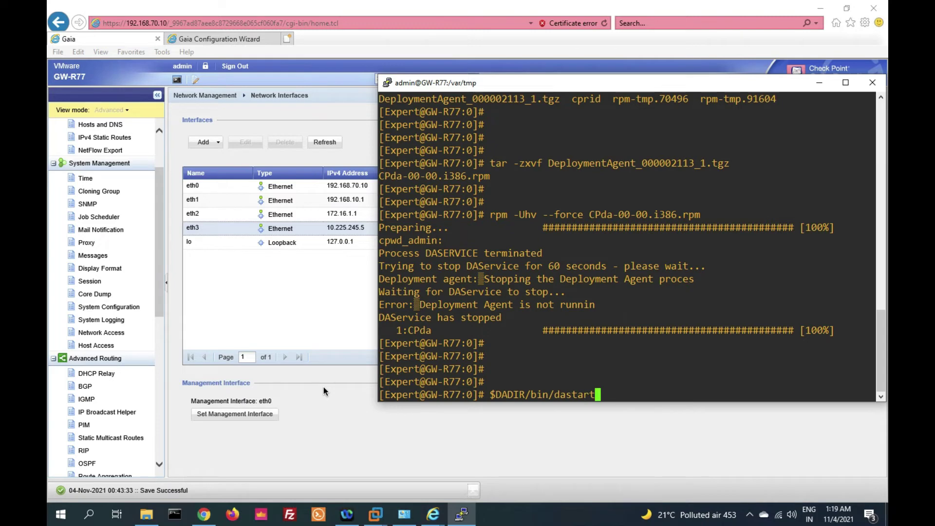
pyautogui.press('Return')
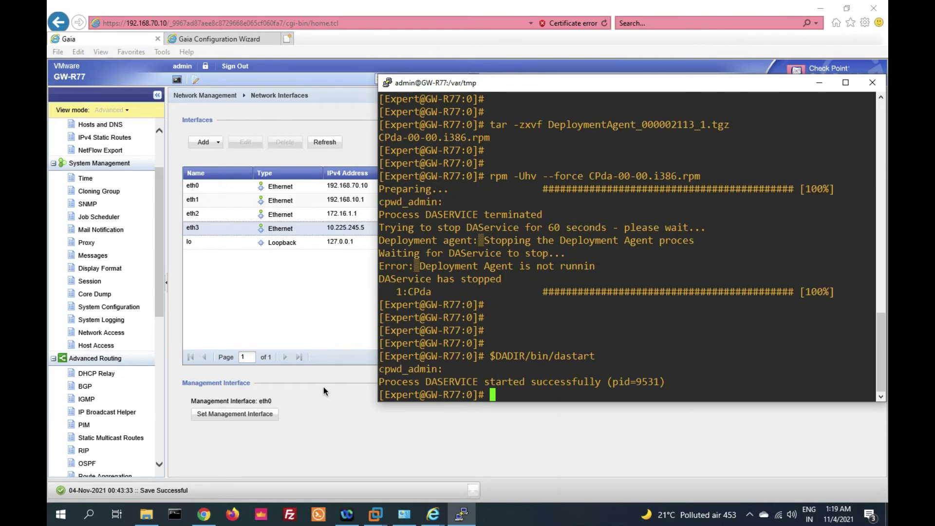
pyautogui.press('Return')
pyautogui.press('Return')
pyautogui.press('Return')
pyautogui.press('Return')
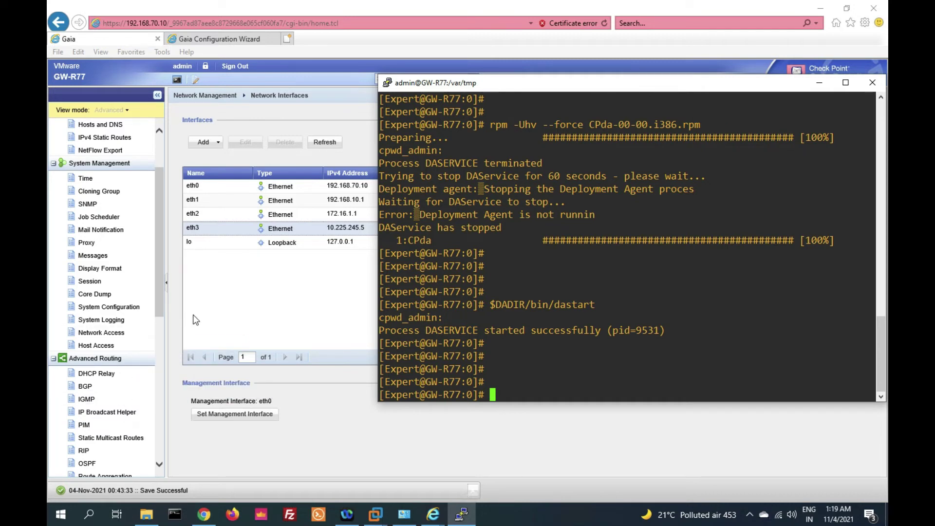
# Glance over the Gaia Portal page, then return to the PuTTY console
pyautogui.click(235, 292)
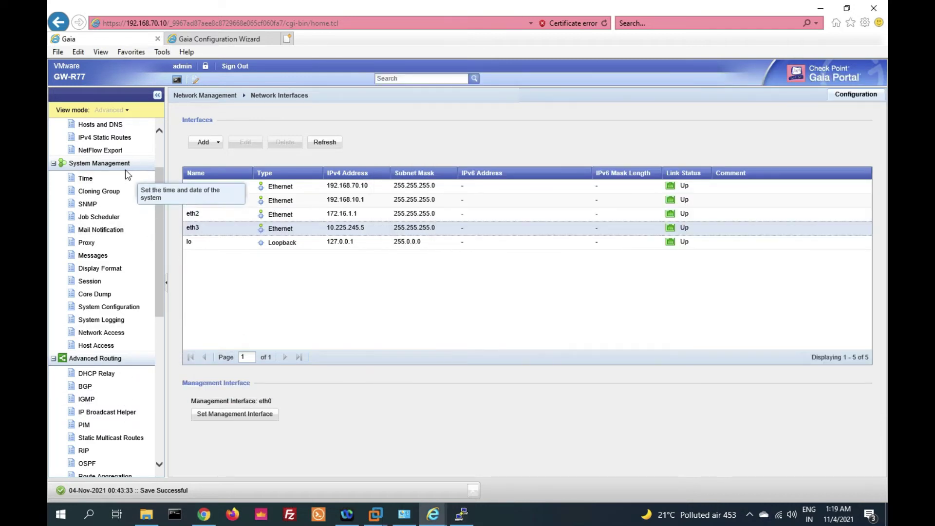
pyautogui.scroll(3, 113, 188)
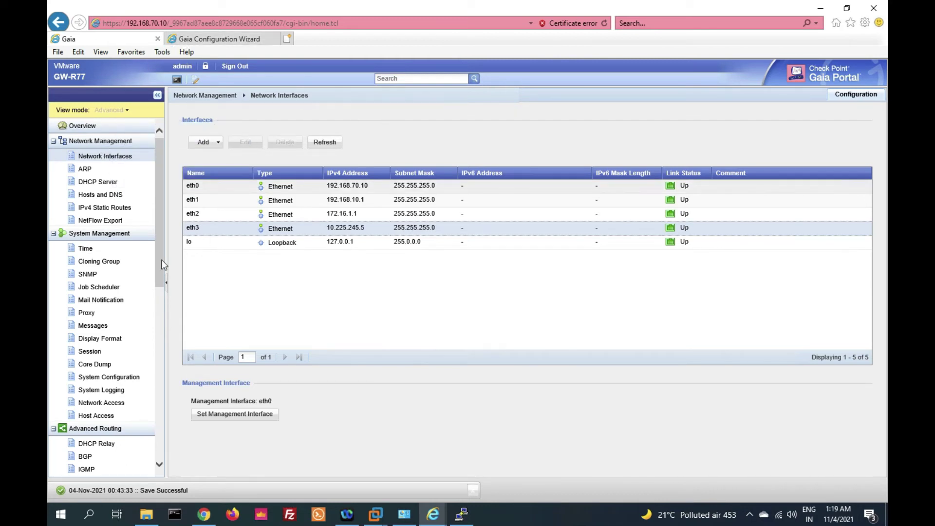
pyautogui.scroll(-10, 164, 265)
pyautogui.click(461, 514)
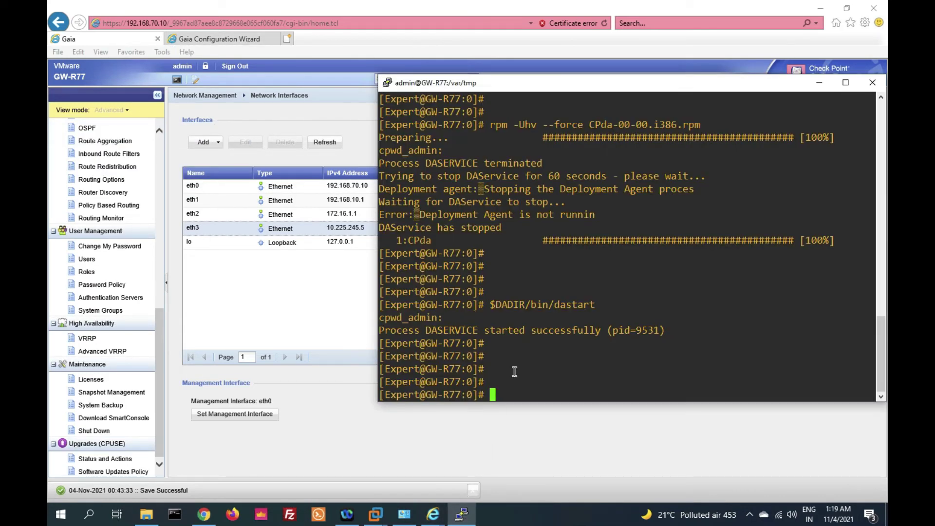
# Exit expert mode and run fw ver, which shows R77.30 Build 001, then show Gaia Portal
pyautogui.write('exit')
pyautogui.press('Return')
pyautogui.press('Return')
pyautogui.press('Return')
pyautogui.press('Return')
pyautogui.press('Return')
pyautogui.write('fw')
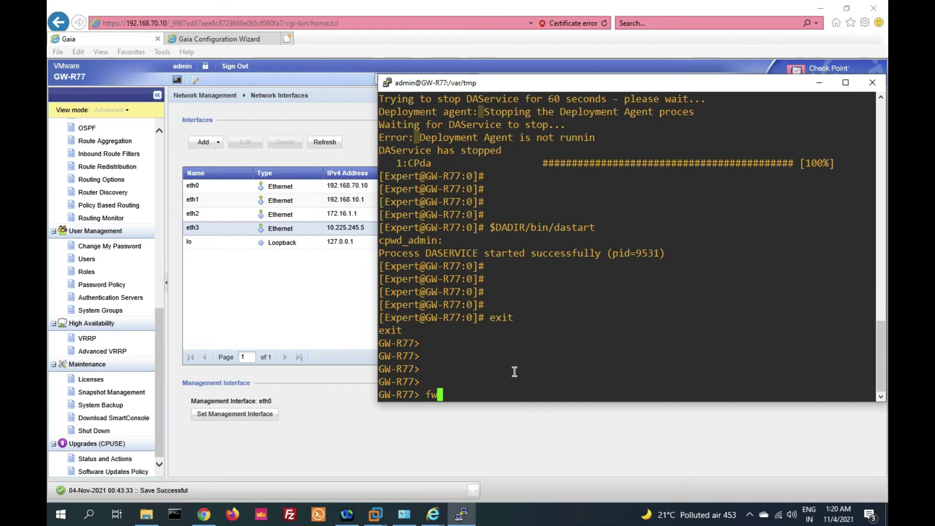
pyautogui.write(' ver')
pyautogui.press('Return')
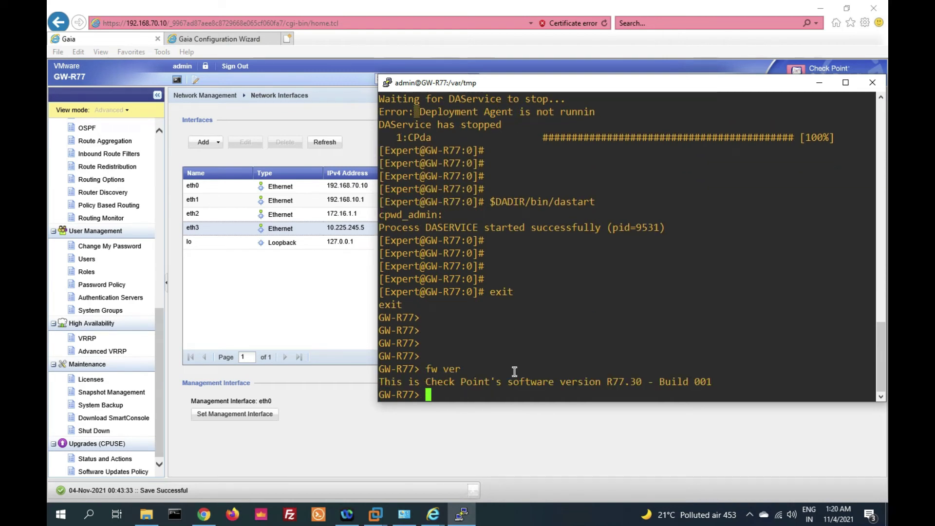
pyautogui.press('Return')
pyautogui.press('Return')
pyautogui.moveTo(602, 357); pyautogui.dragTo(700, 358)
pyautogui.press('Return')
pyautogui.press('Return')
pyautogui.press('Return')
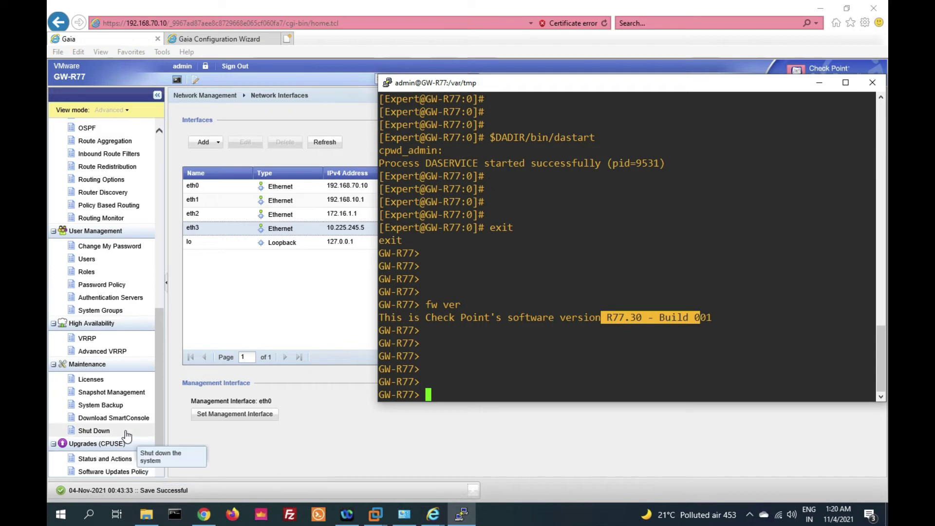
pyautogui.click(126, 446)
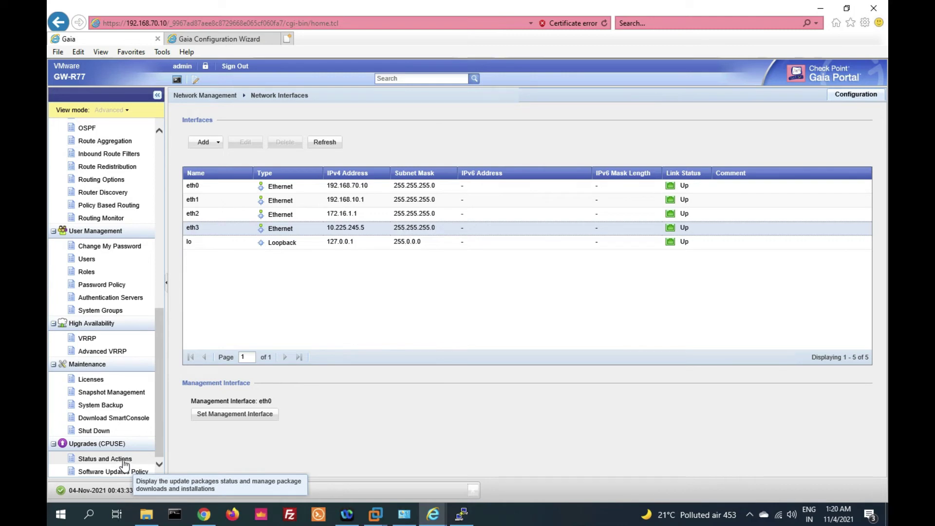
# Import the Check_Point_R80.10_T479_Fresh_Install_and_Upgrade_from_R7X package from the Checkpoint folder into CPUSE
pyautogui.click(123, 460)
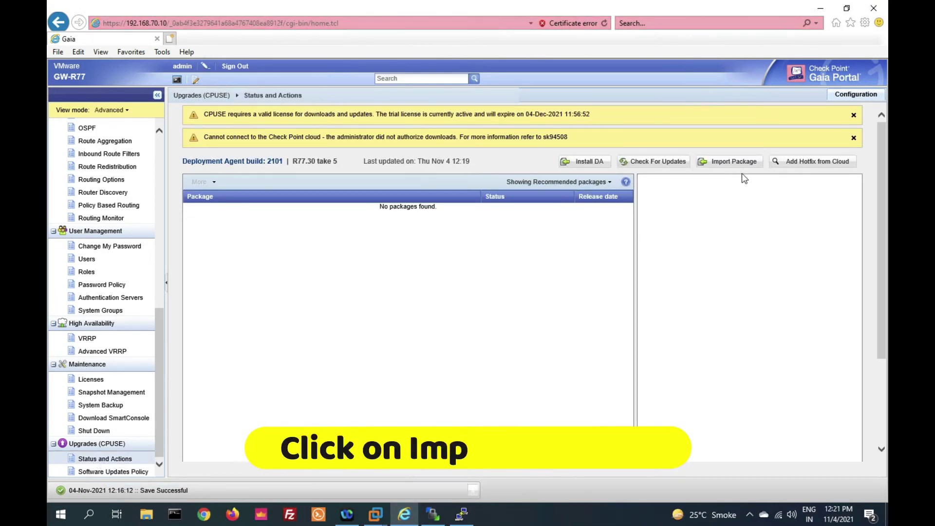
pyautogui.click(739, 161)
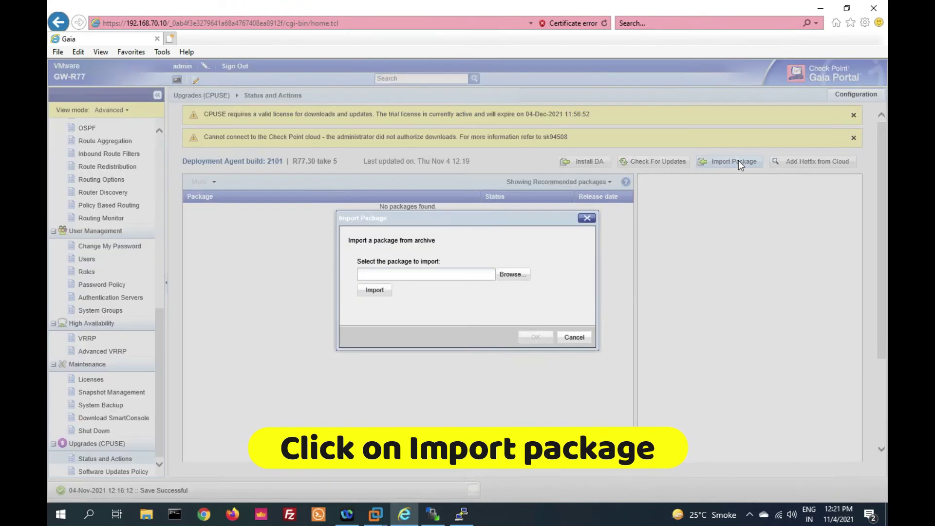
pyautogui.click(514, 275)
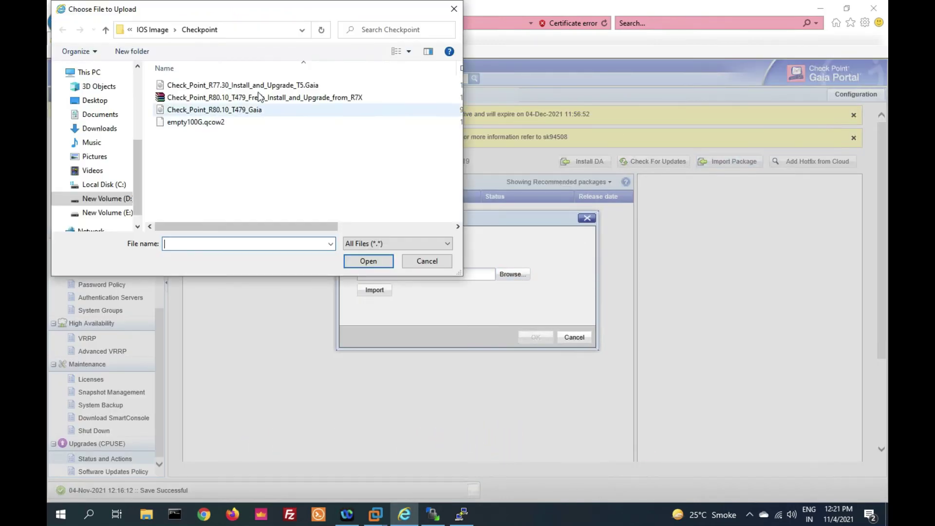
pyautogui.click(260, 98)
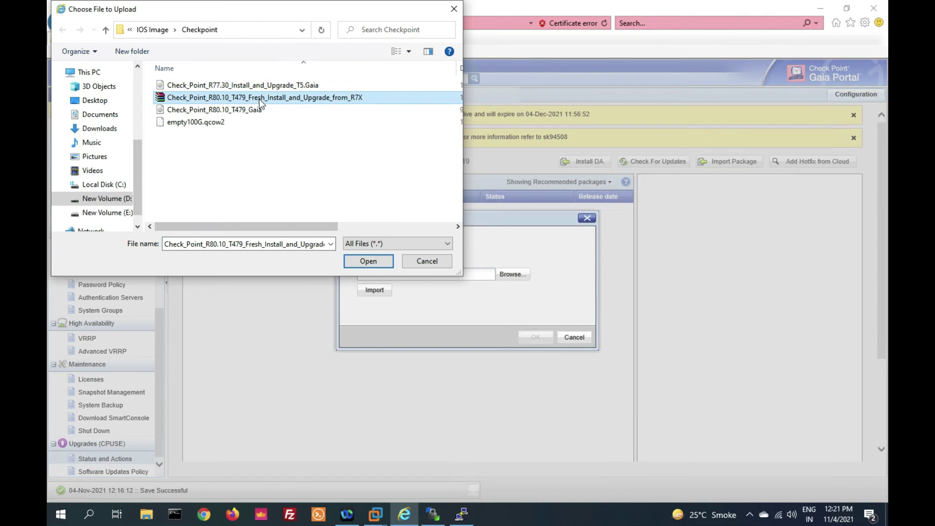
pyautogui.click(357, 258)
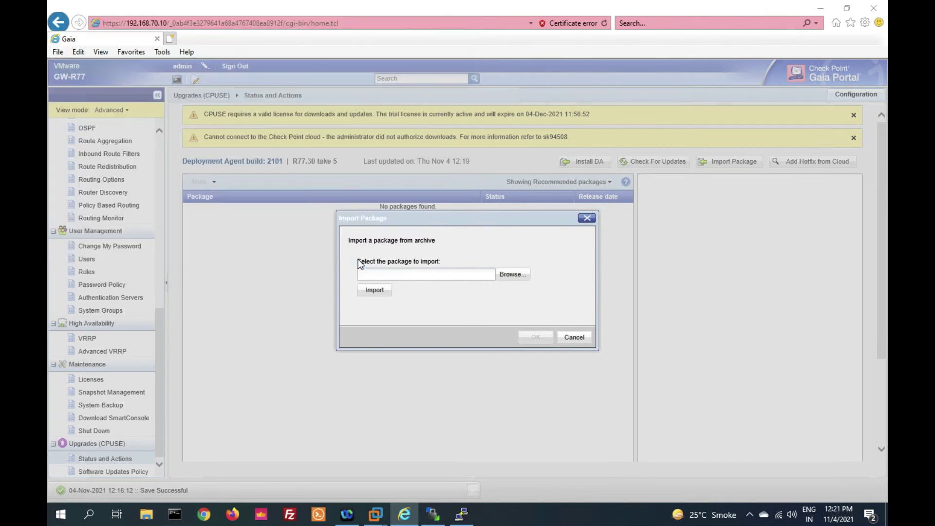
pyautogui.click(375, 290)
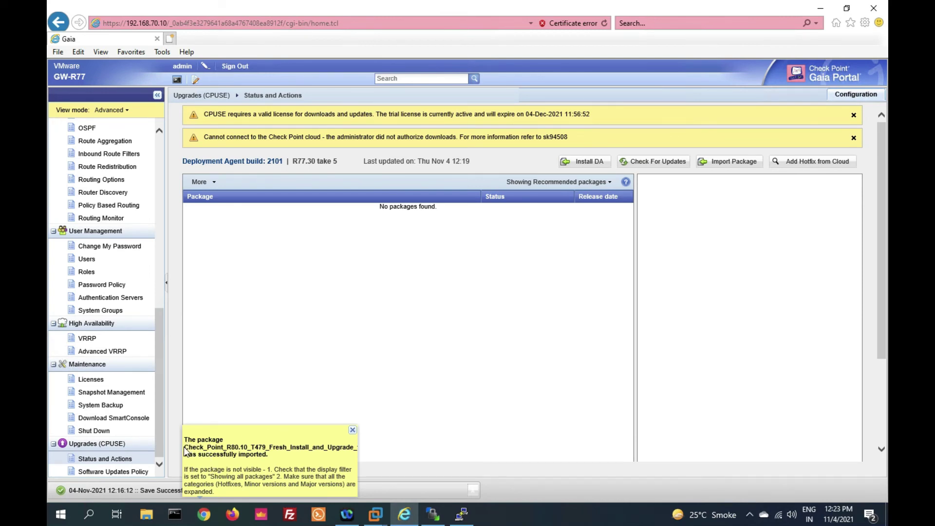
# Switch the CPUSE package filter to All and select the R80.10 package
pyautogui.moveTo(185, 447); pyautogui.dragTo(279, 463)
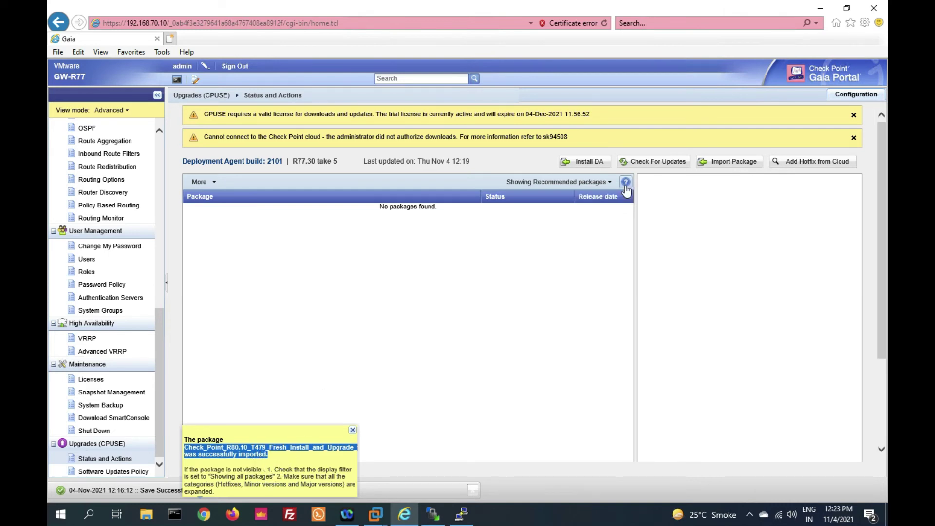
pyautogui.click(606, 185)
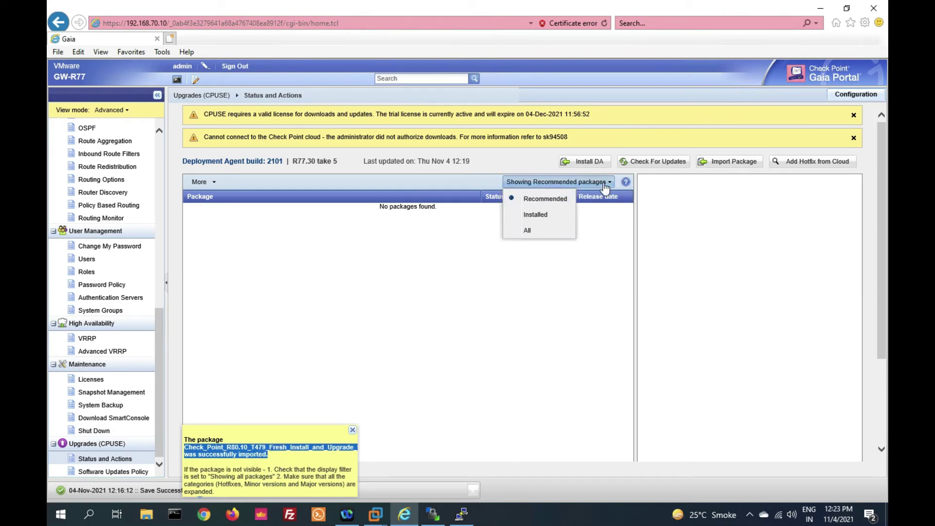
pyautogui.click(542, 227)
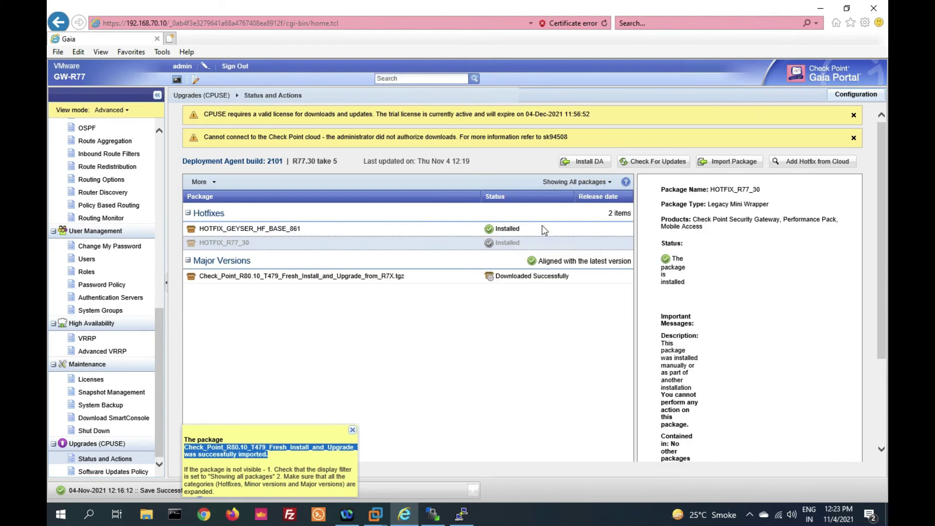
pyautogui.click(367, 275)
pyautogui.scroll(-2, 367, 274)
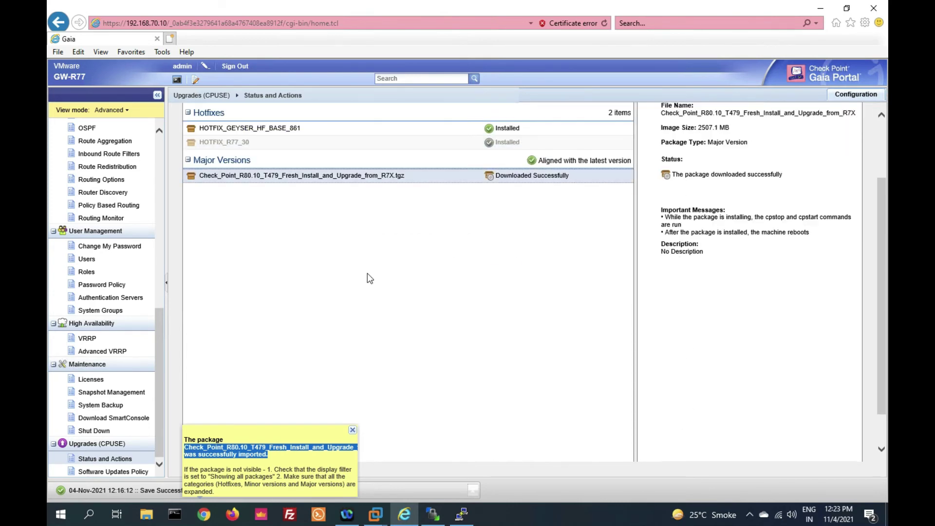
# Run the Verifier on the R80.10 package, confirming clean-install and upgrade are available
pyautogui.rightClick(378, 177)
pyautogui.click(404, 202)
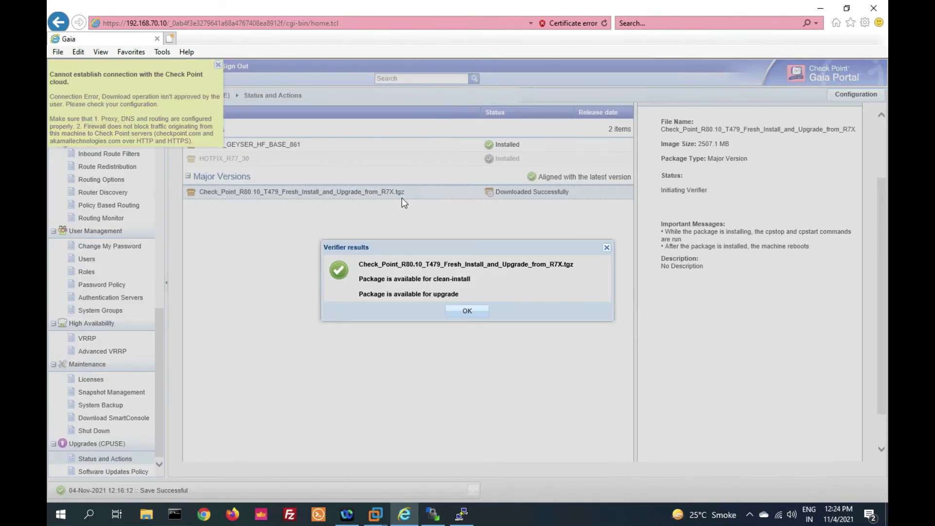
pyautogui.click(465, 311)
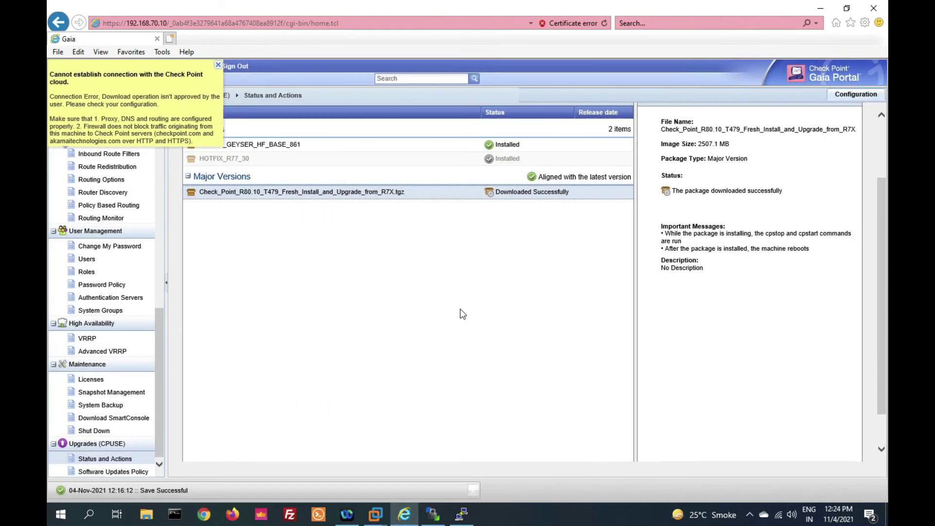
# Upgrade with the R80.10 package, accepting the automatic reboot and dismissing the cloud warning
pyautogui.rightClick(381, 199)
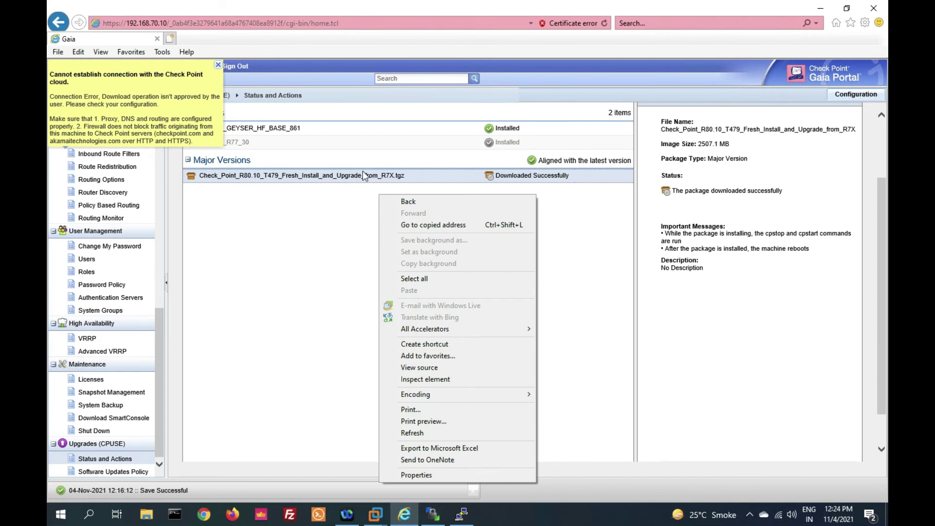
pyautogui.click(365, 179)
pyautogui.rightClick(365, 179)
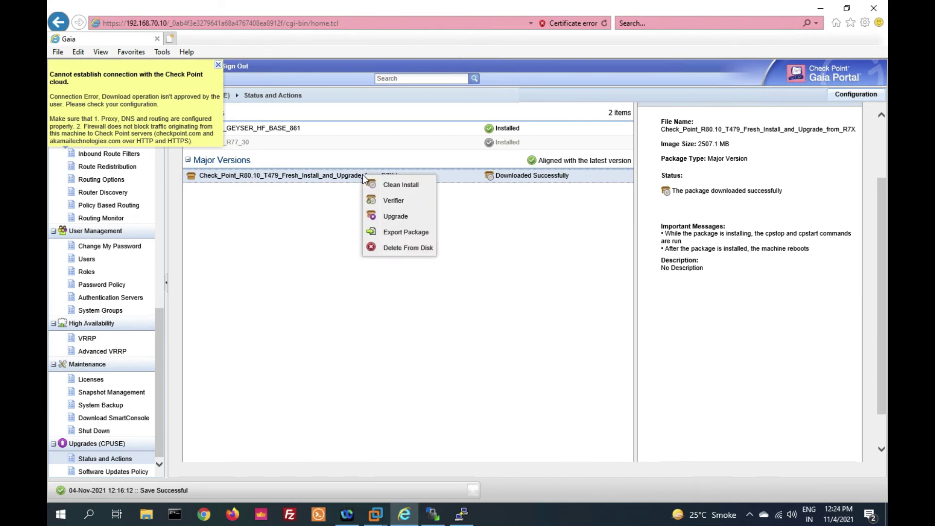
pyautogui.click(392, 219)
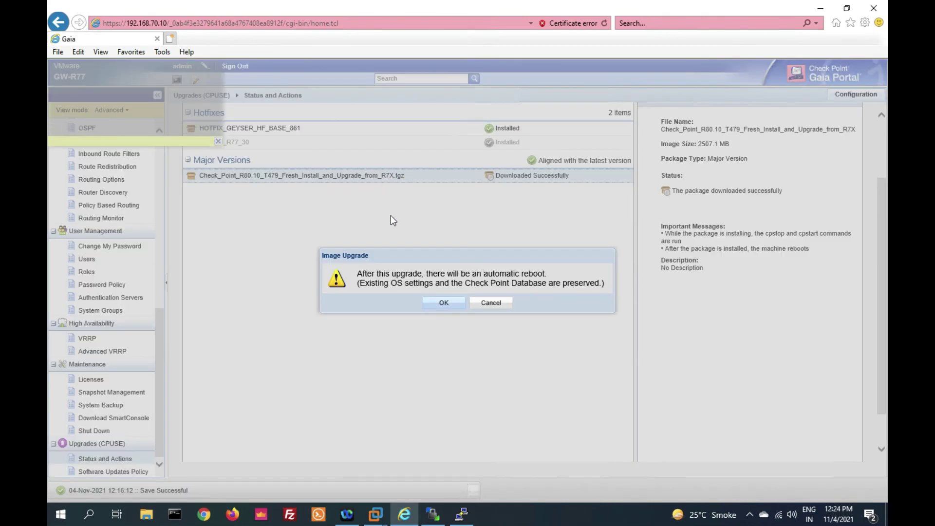
pyautogui.click(443, 303)
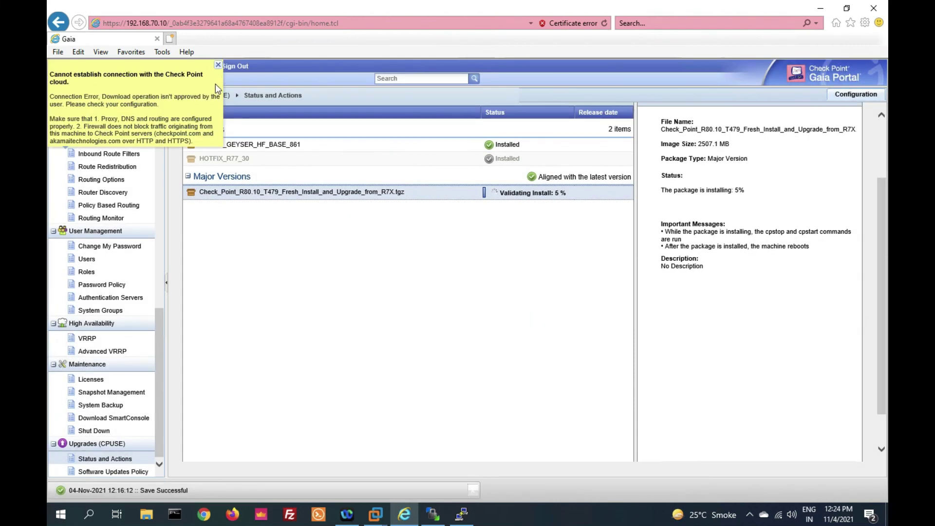
pyautogui.click(218, 66)
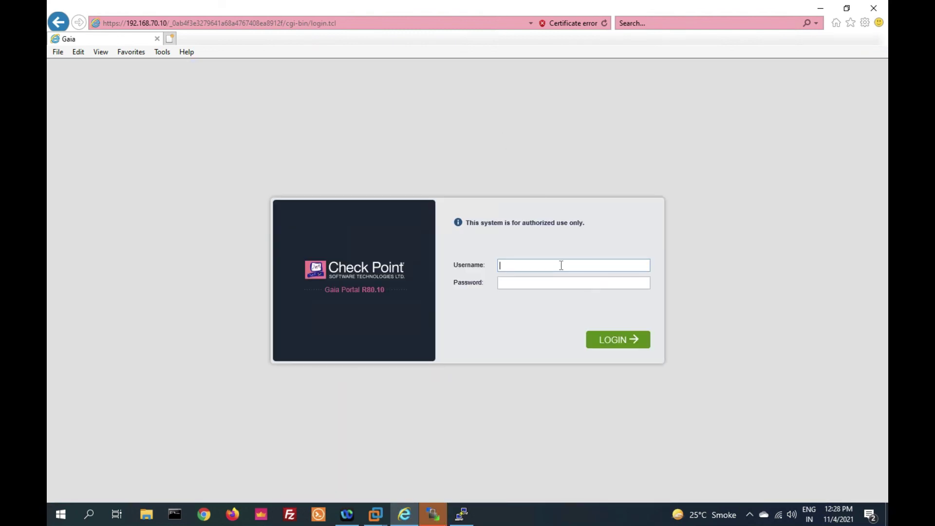
# Sign in to Gaia Portal with the admin username and password
pyautogui.write('ad')
pyautogui.moveTo(324, 290); pyautogui.dragTo(408, 284)
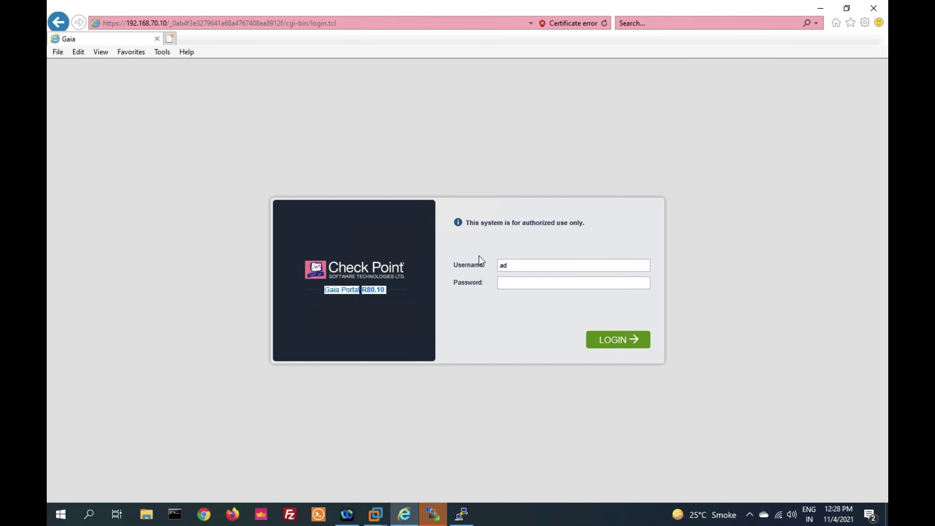
pyautogui.click(515, 264)
pyautogui.write('min')
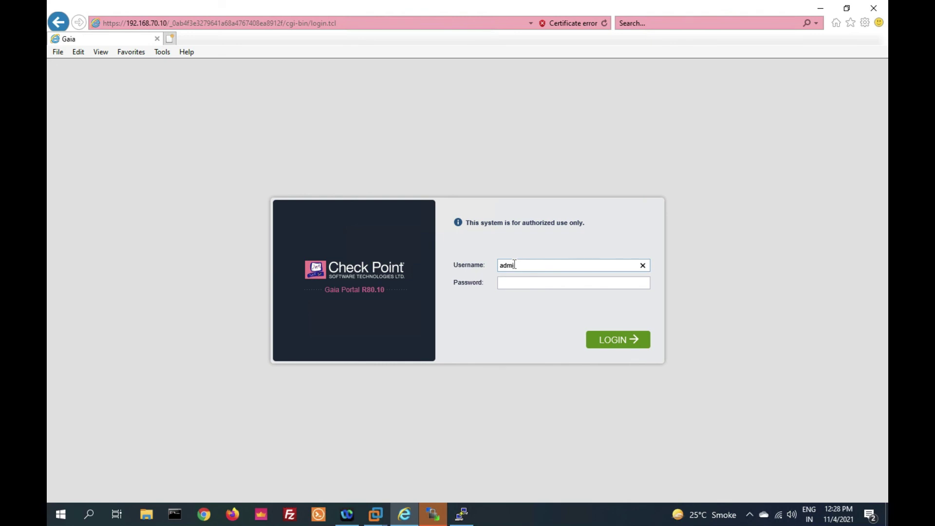
pyautogui.write('a')
pyautogui.press('Return')
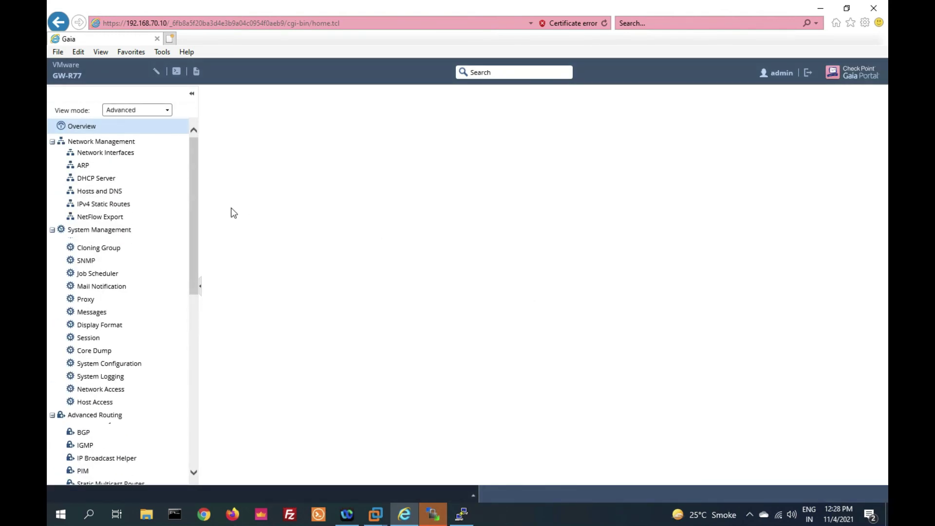
# Confirm the Overview reports Check Point Security Gateway R80.10, build 479
pyautogui.scroll(-5, 127, 136)
pyautogui.scroll(5, 127, 137)
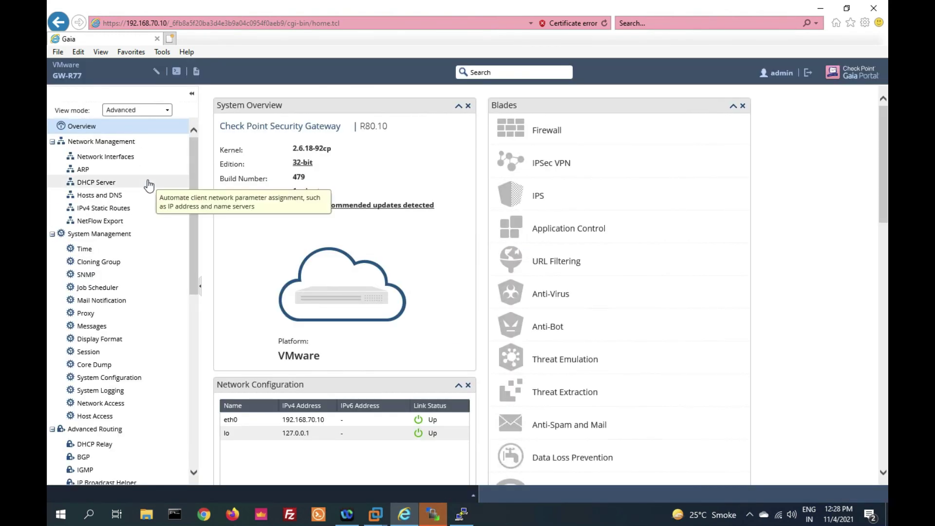
pyautogui.moveTo(399, 127); pyautogui.dragTo(247, 125)
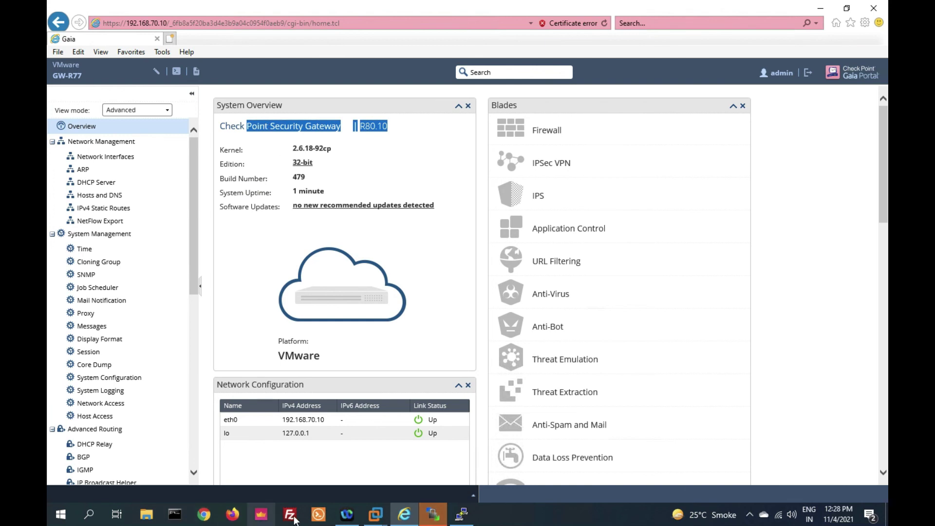
# Log in as admin on the GW-R77 virtual machine console
pyautogui.moveTo(376, 515)
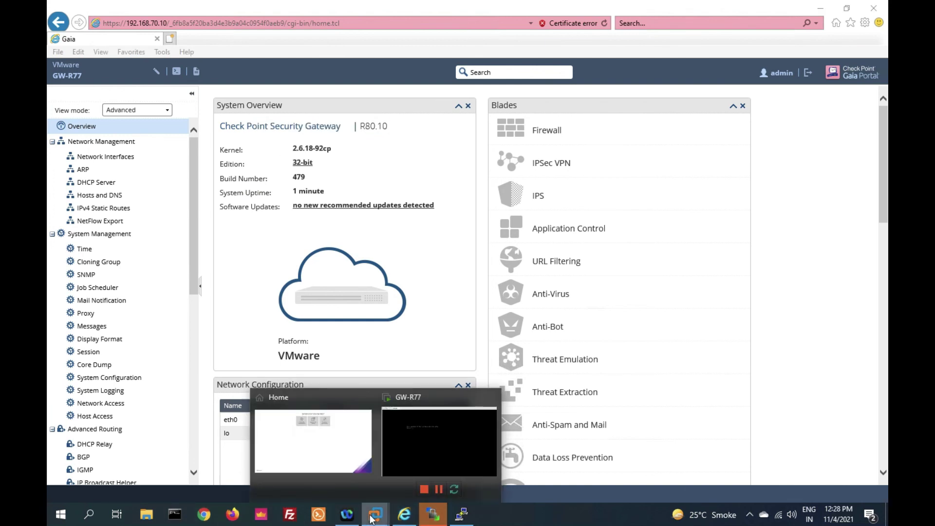
pyautogui.click(397, 472)
pyautogui.click(407, 330)
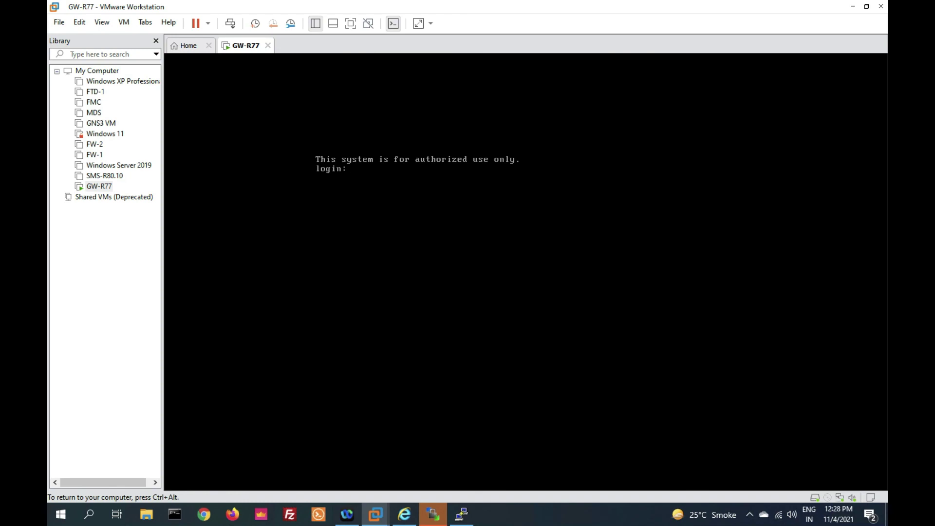
pyautogui.write('adm')
pyautogui.press('Return')
pyautogui.press('Return')
# Start clish and run fw ver to confirm software version R80.10
pyautogui.press('Return')
pyautogui.press('Return')
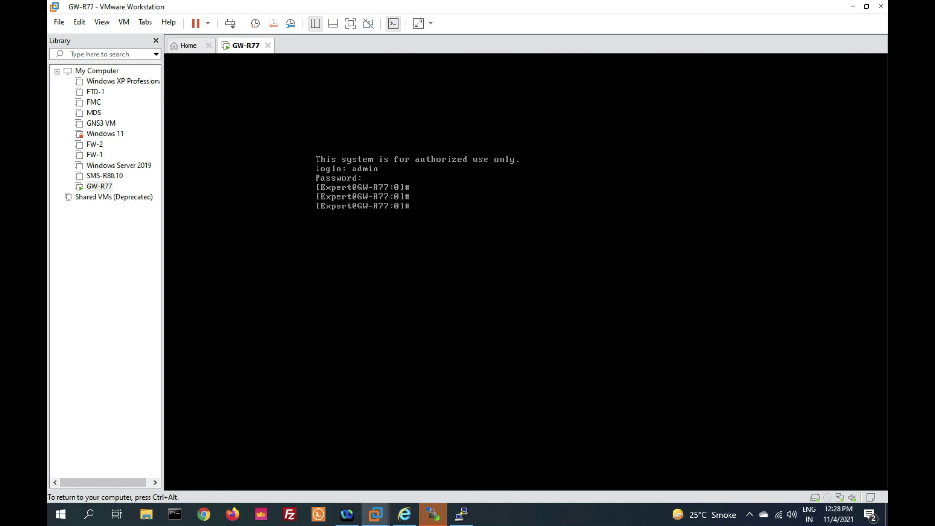
pyautogui.write('clish')
pyautogui.press('Return')
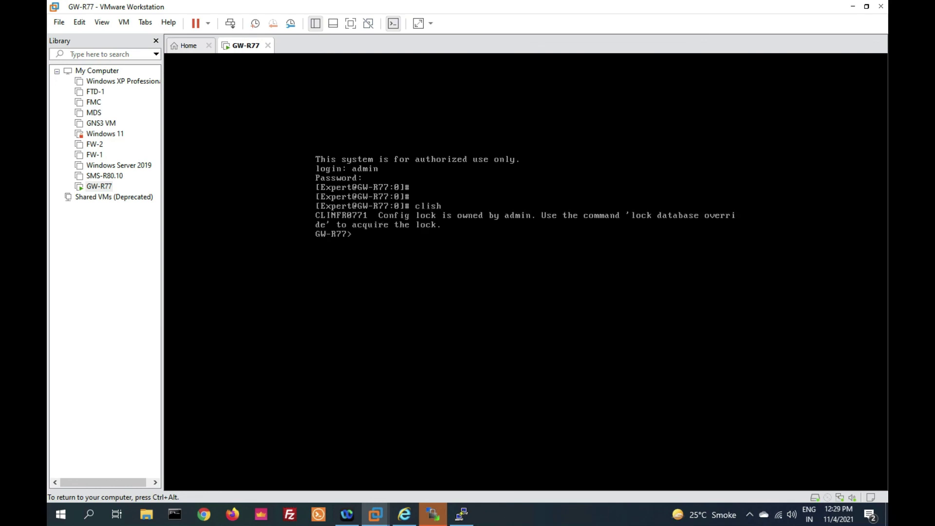
pyautogui.press('Return')
pyautogui.press('Return')
pyautogui.press('Return')
pyautogui.press('Return')
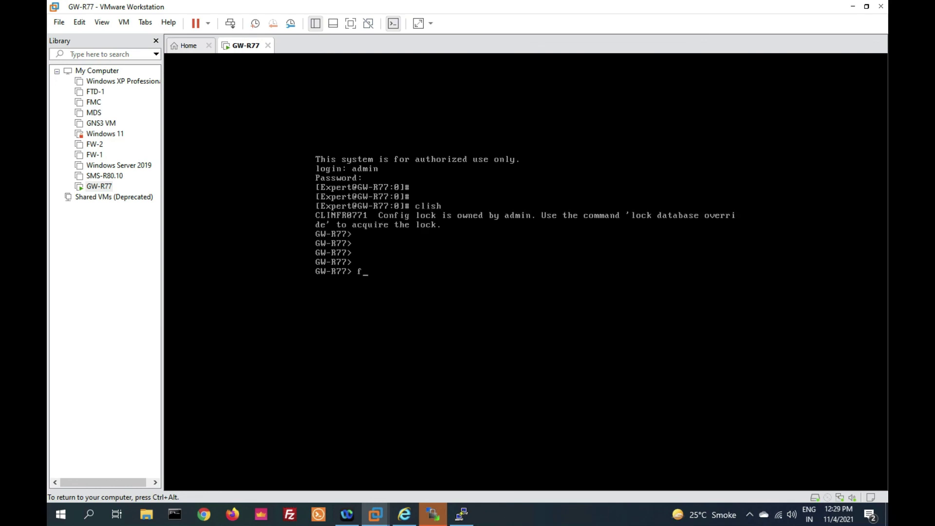
pyautogui.press('Return')
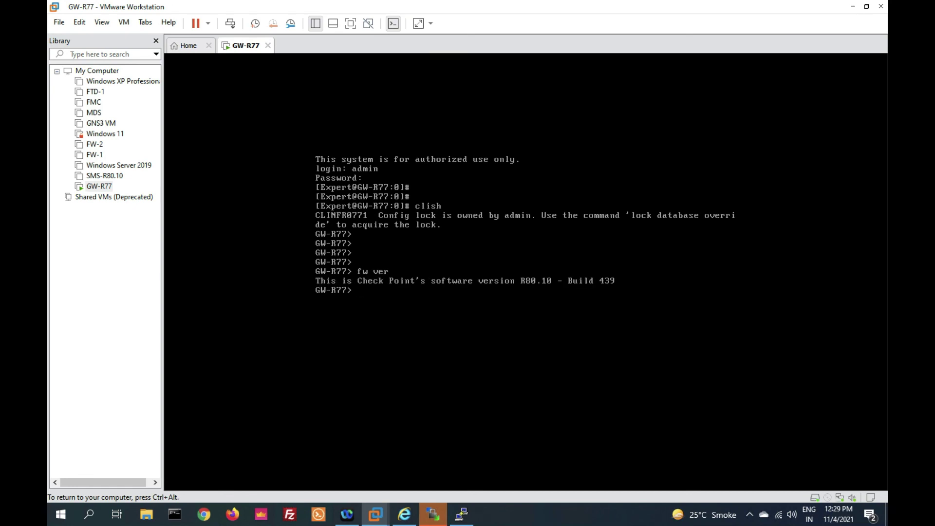
pyautogui.press('Return')
pyautogui.press('Return')
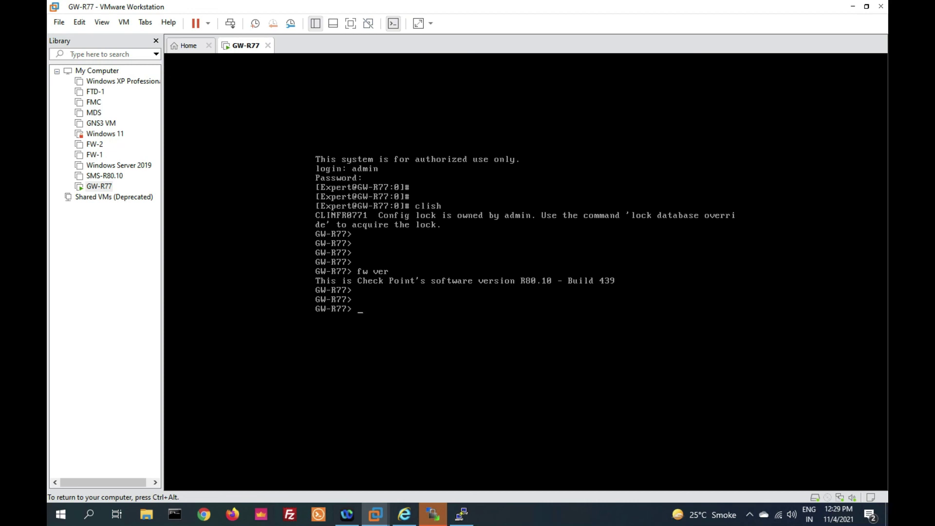